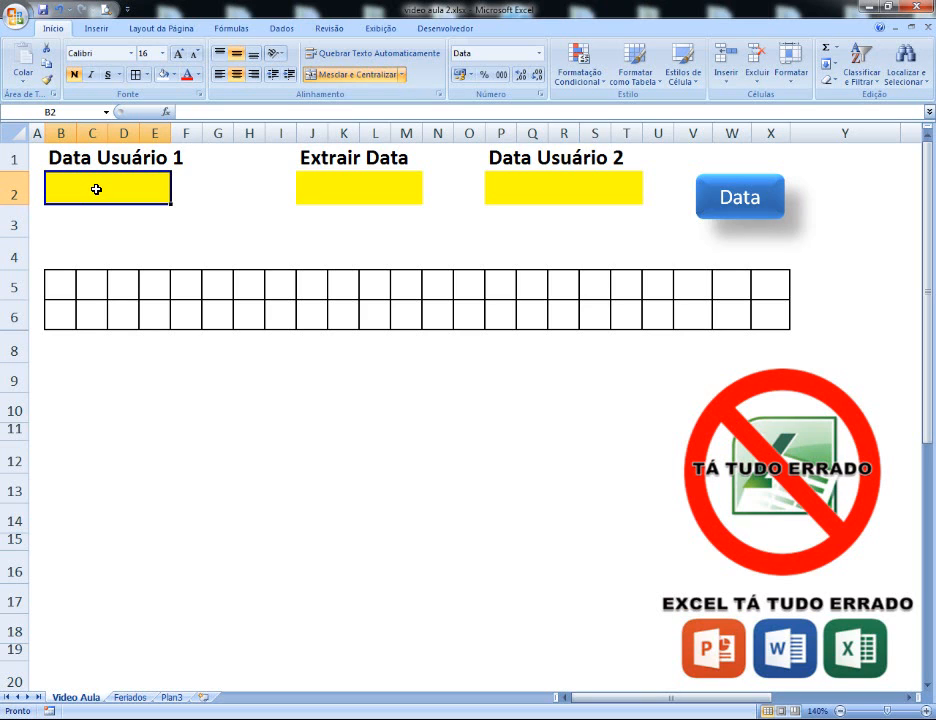
Enter the date 01/04/2017 in the yellow cell B2 under Data Usuário 1.
click(93, 213)
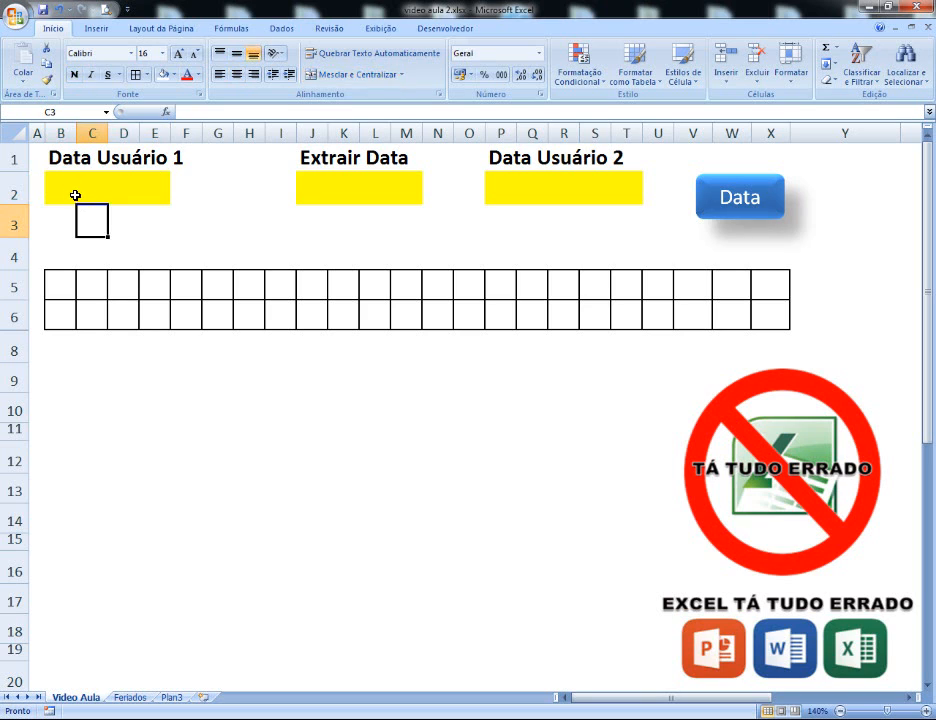
click(64, 188)
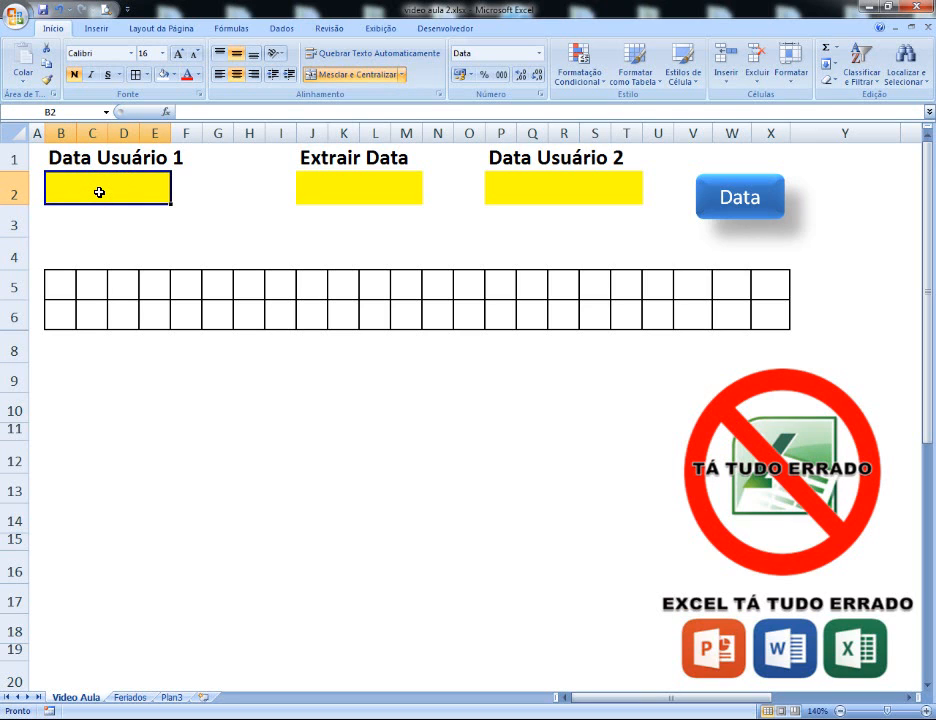
text(01/04)
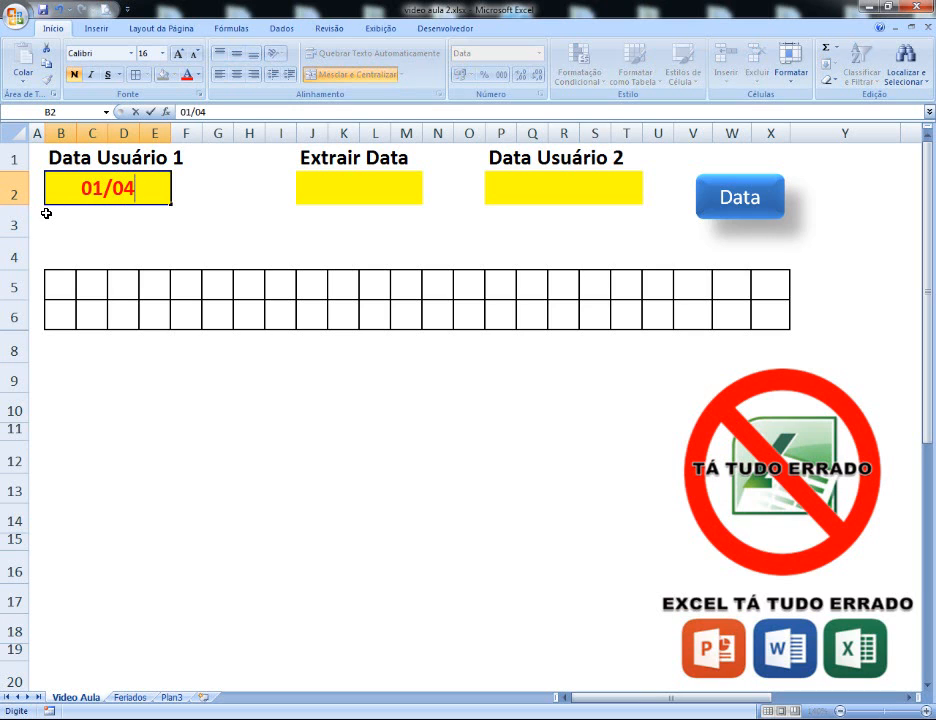
text(2017)
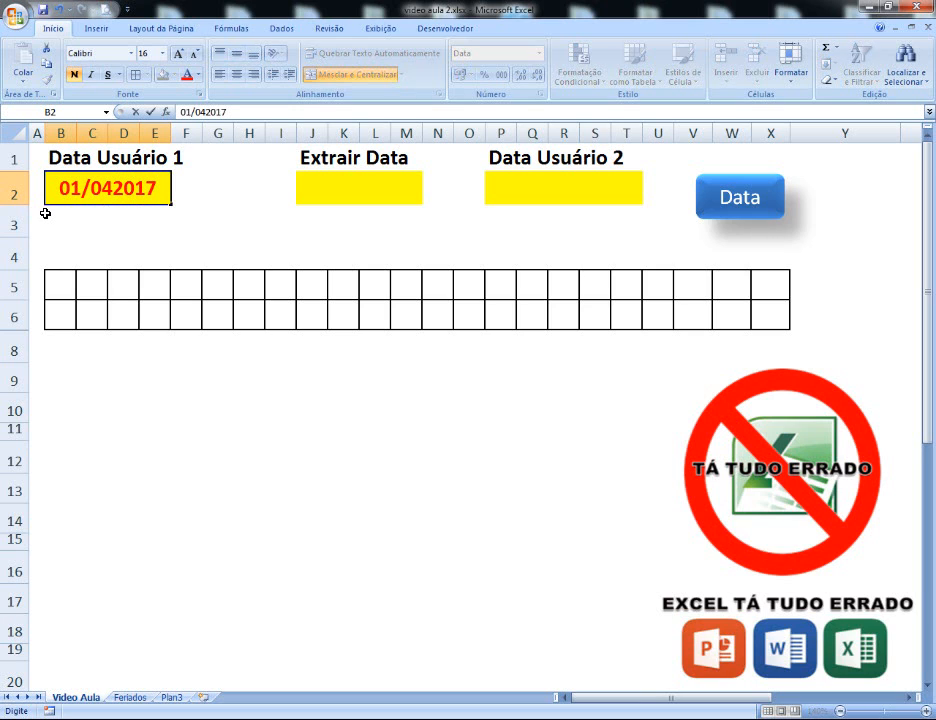
click(116, 189)
text(/)
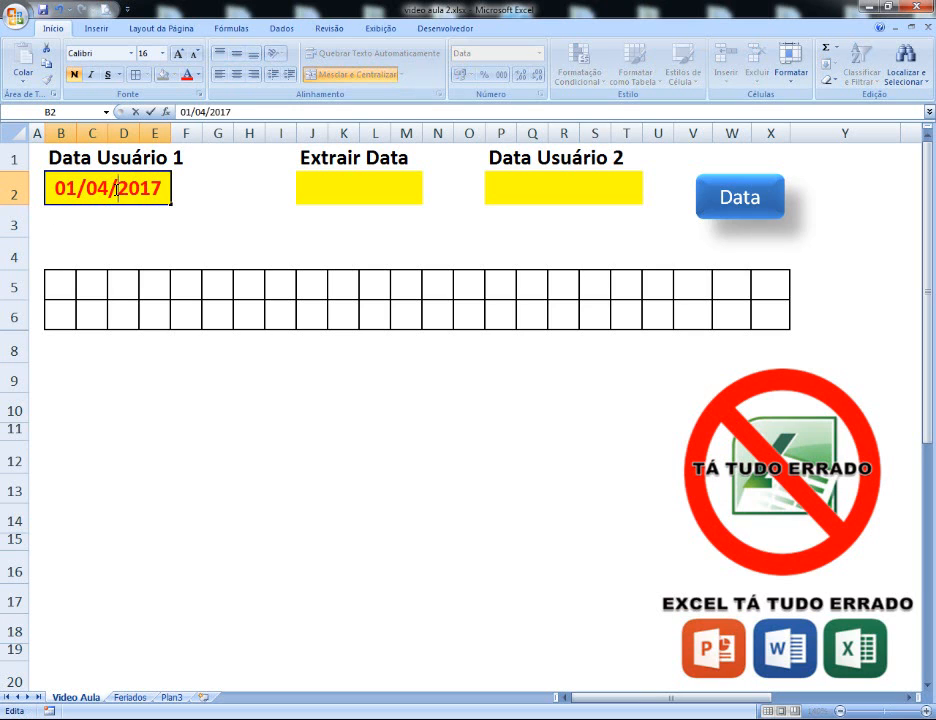
click(105, 228)
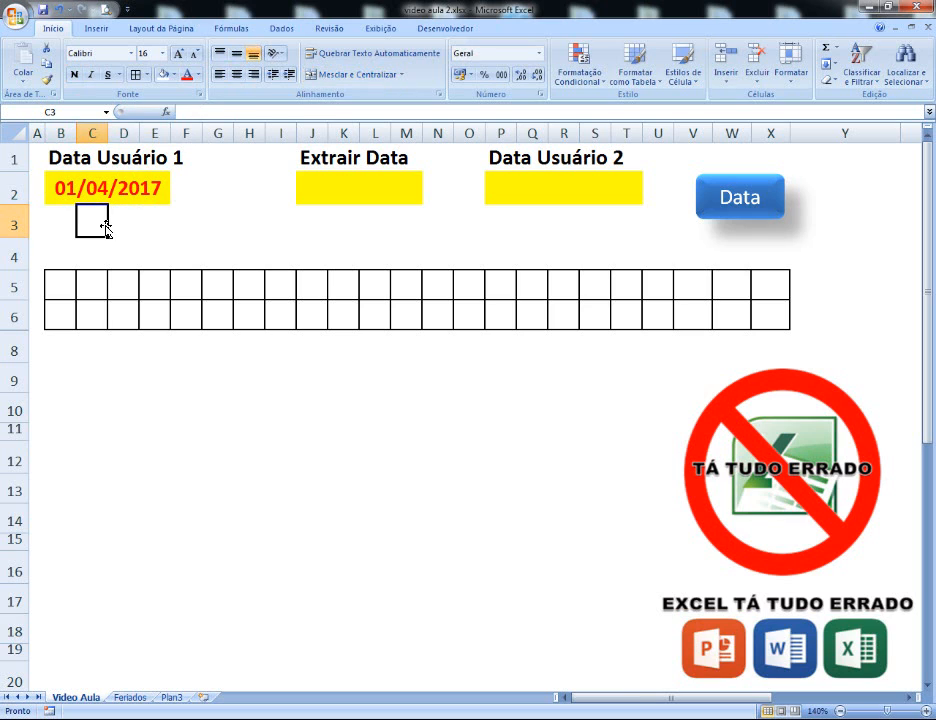
Begin a DIATRABALHO formula in cell B6 with B2 as the start date and 1 as the number of days.
click(58, 314)
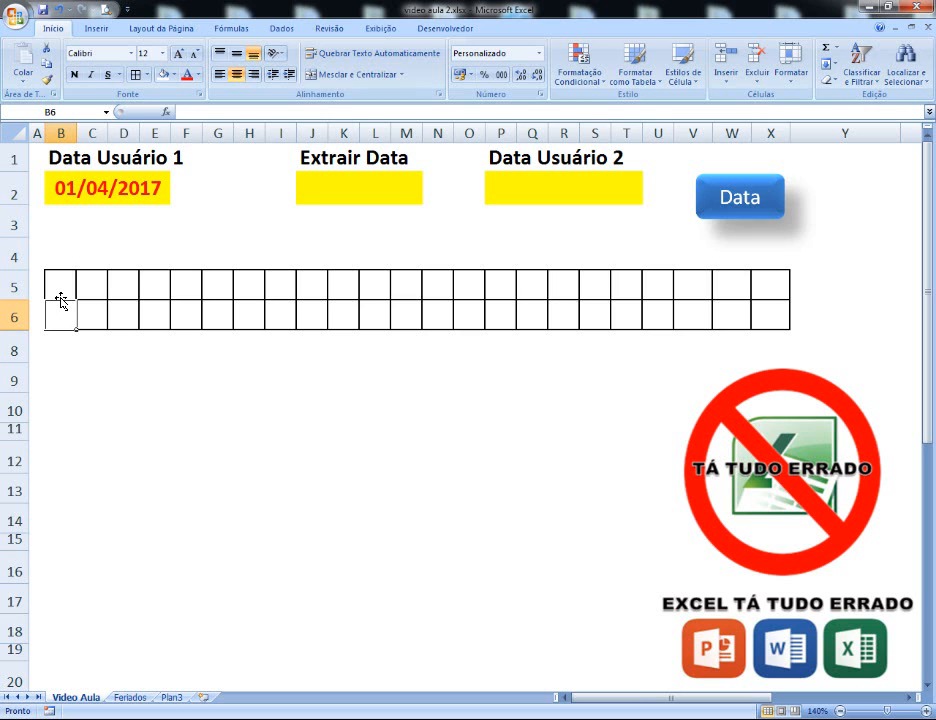
text(=)
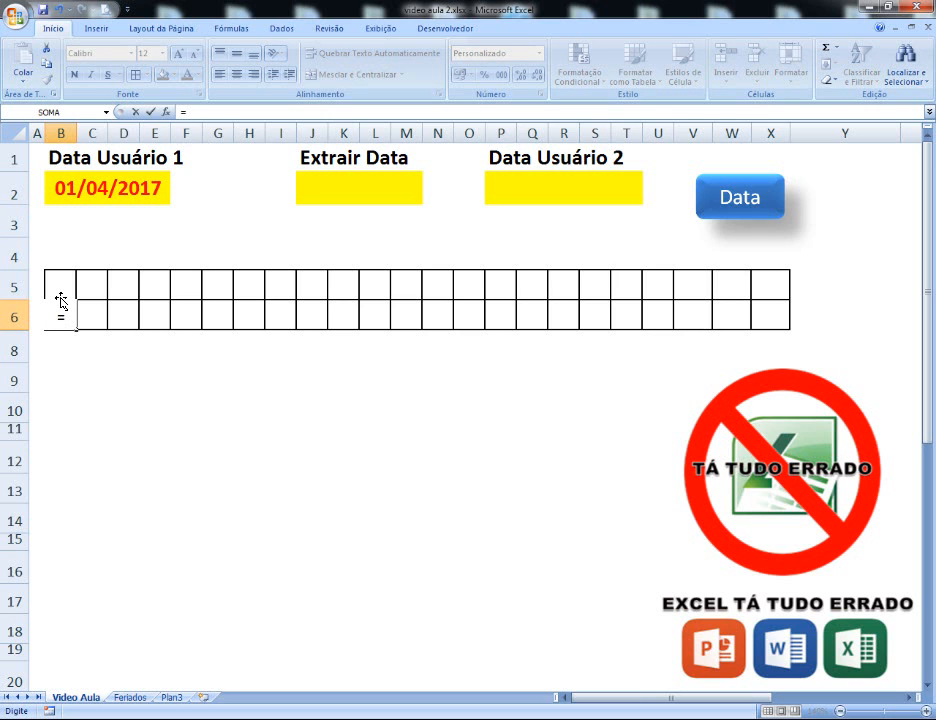
text(DIA)
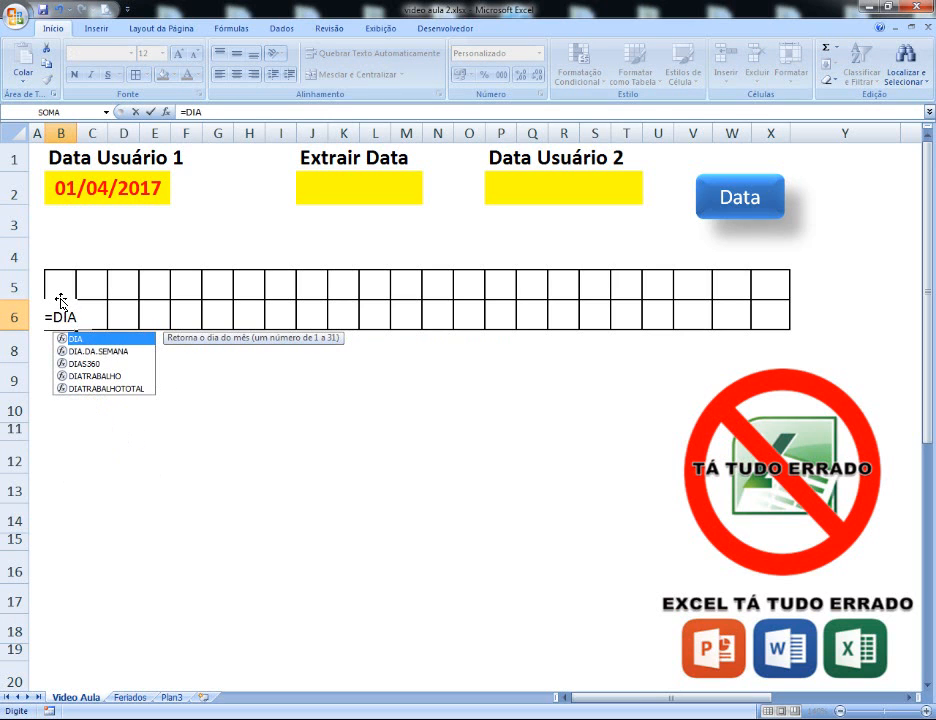
text(TR)
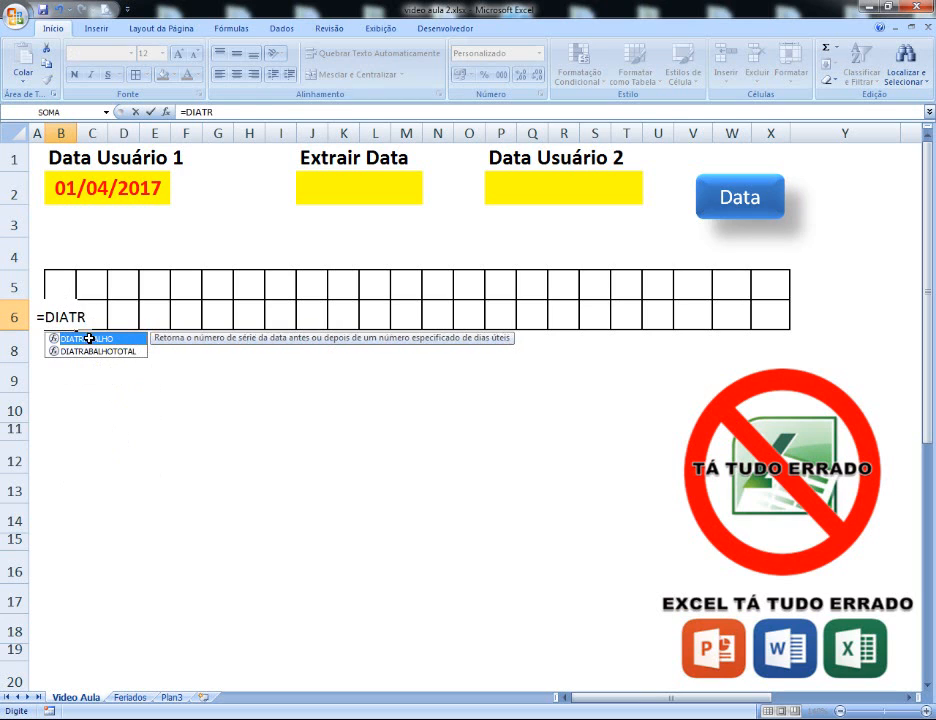
double_click(89, 339)
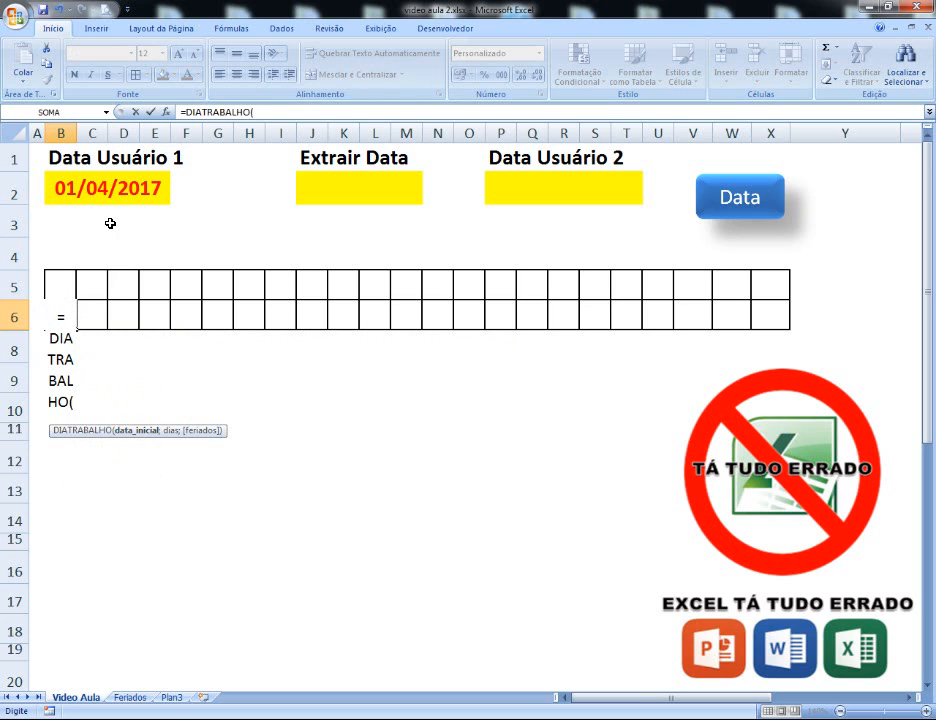
click(73, 188)
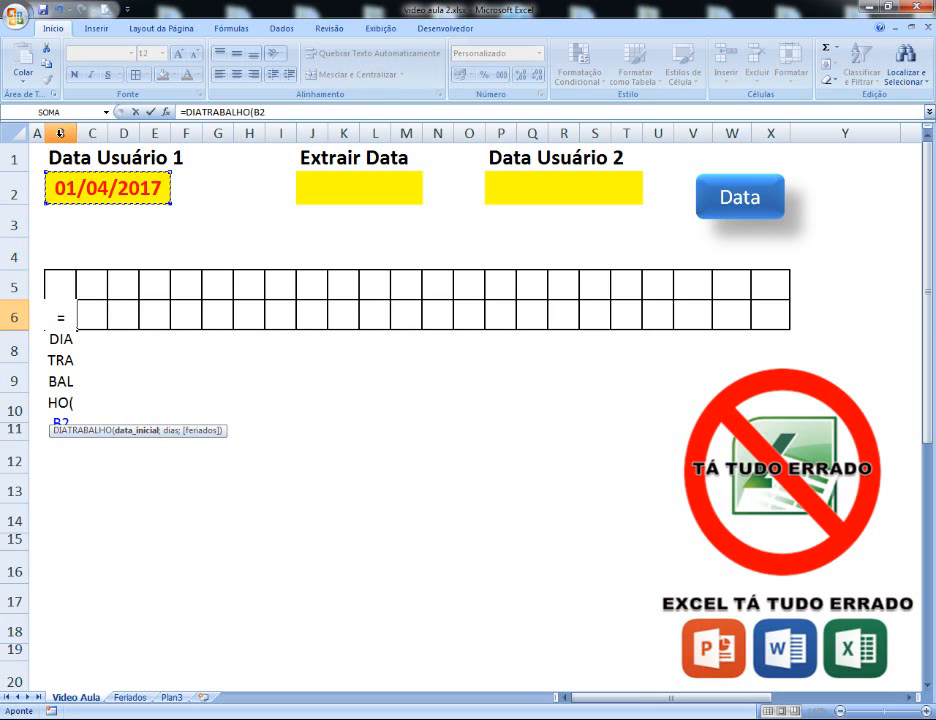
text(;)
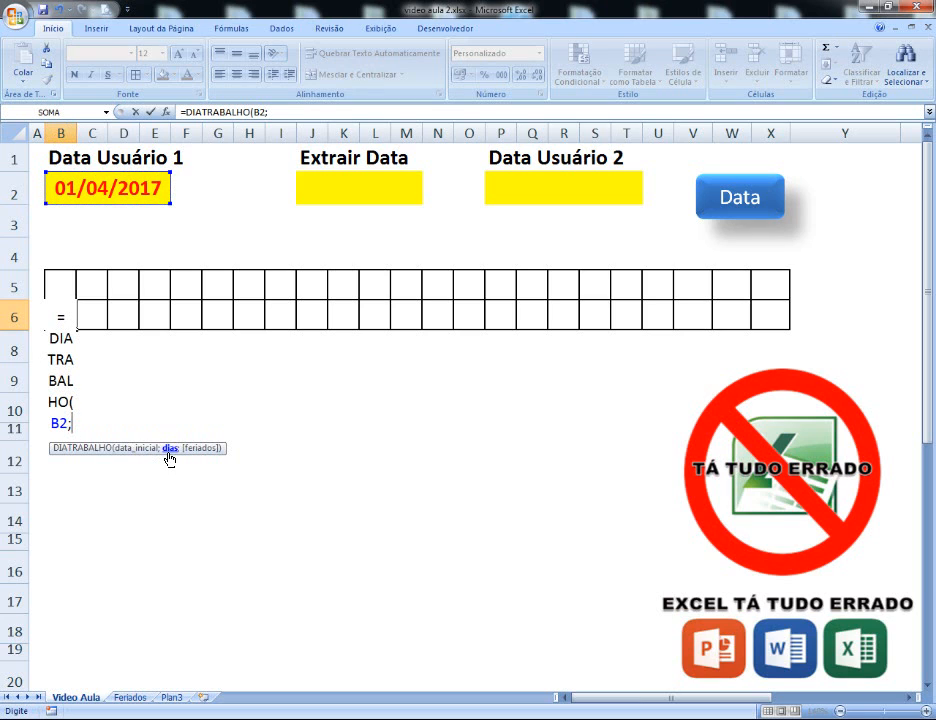
text(1;)
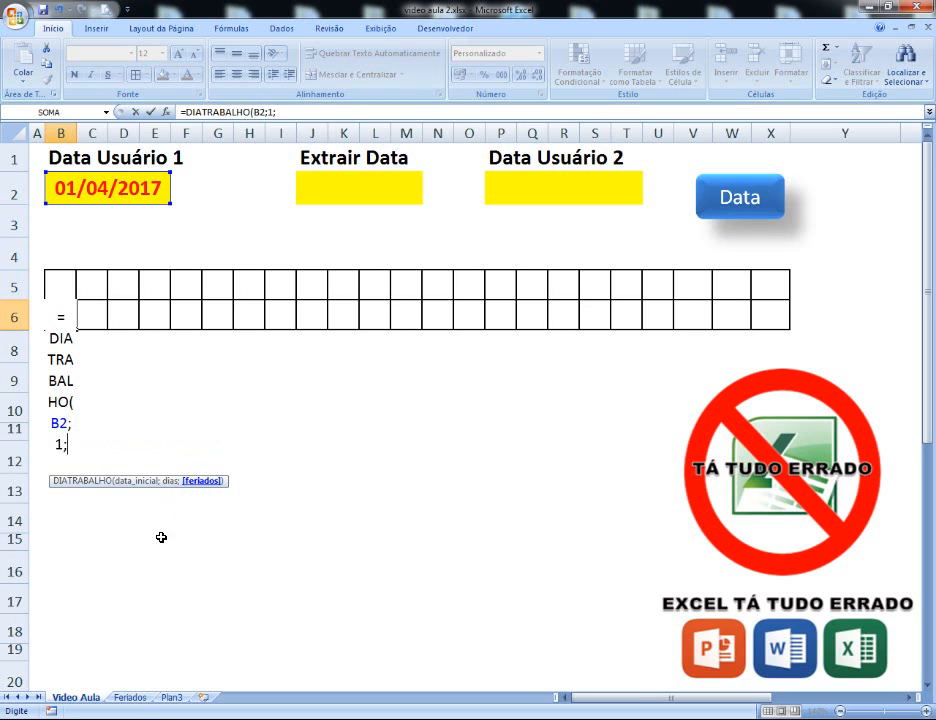
Complete the B6 formula with the absolute range Feriados!$A$2:$A$8 as its holidays argument.
click(133, 699)
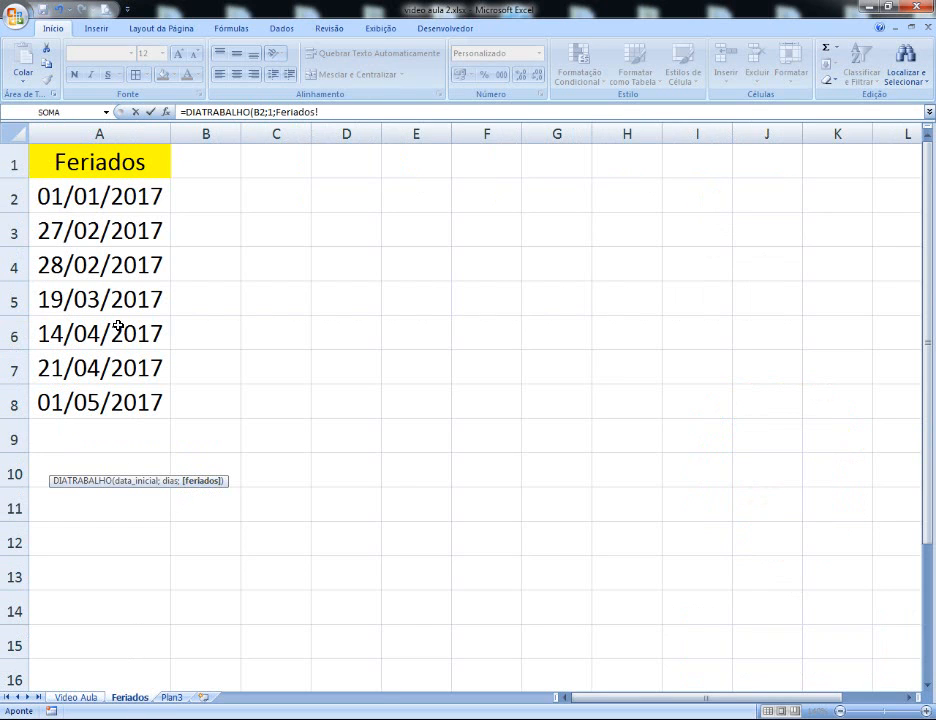
drag(75, 196, 75, 398)
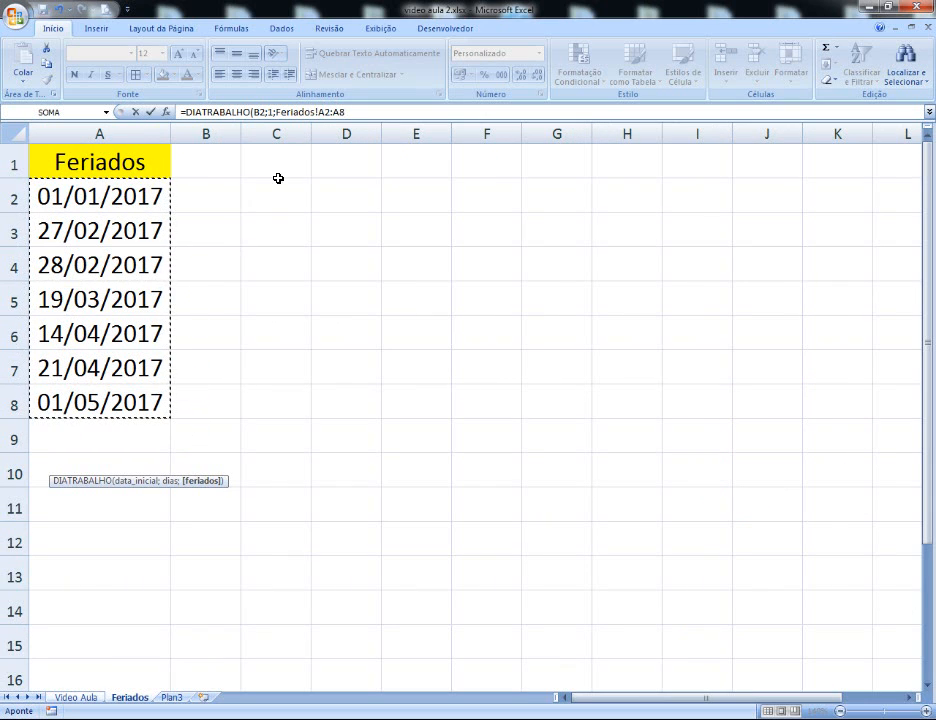
drag(350, 111, 276, 110)
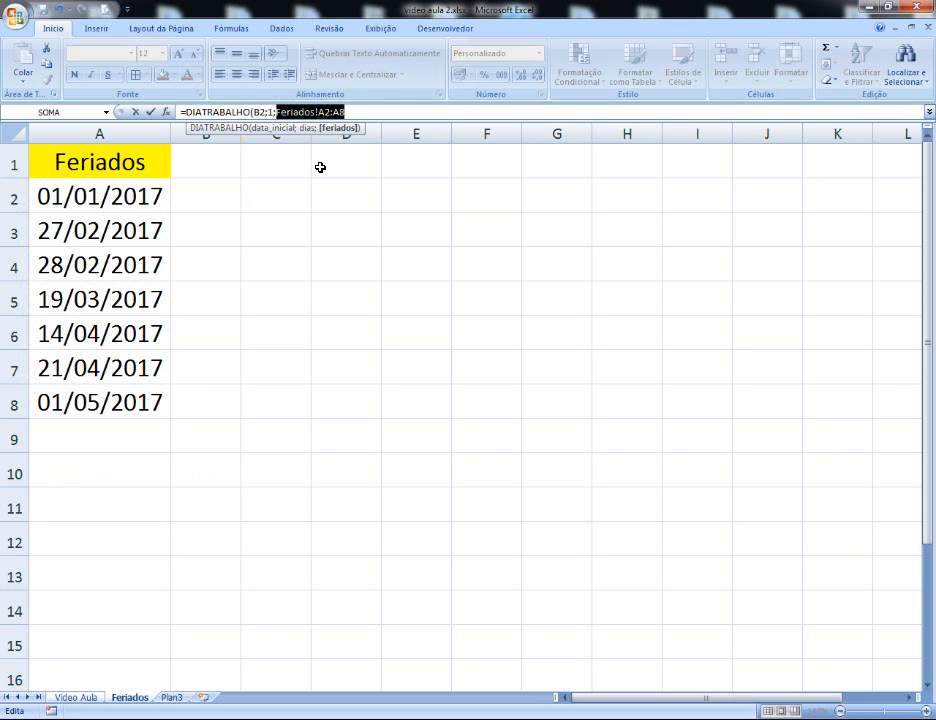
key(F4)
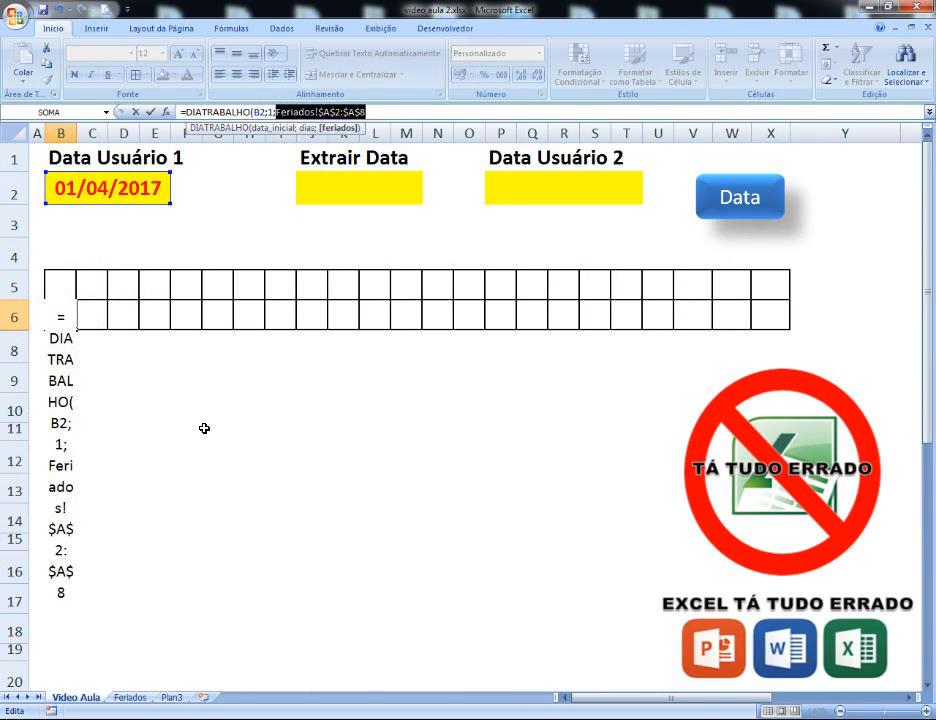
click(372, 110)
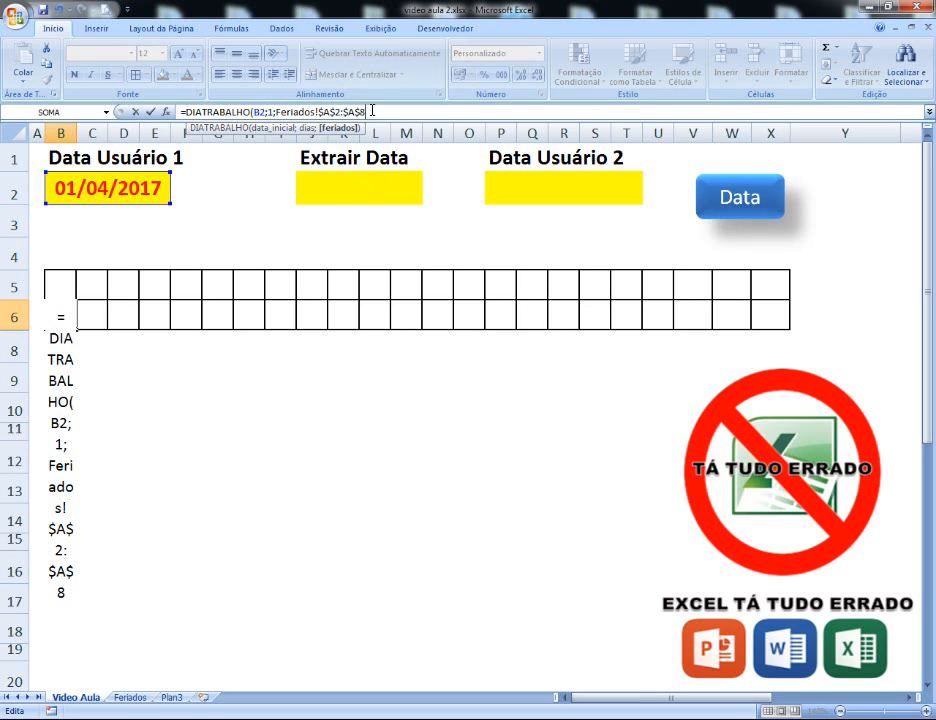
key(Return)
click(68, 320)
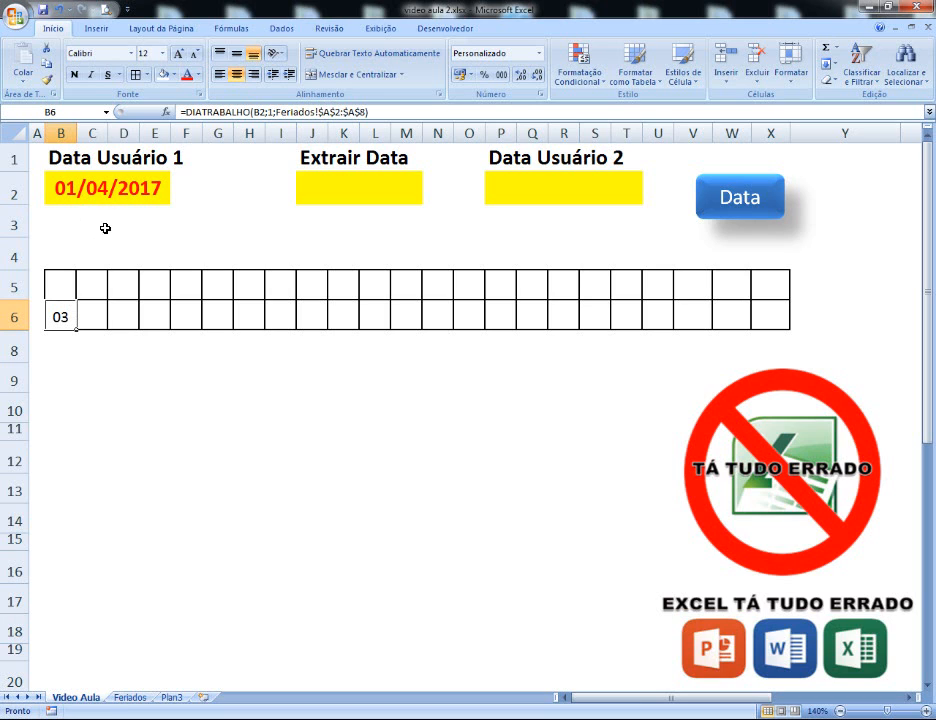
Check the first working day of April 2017 in the system calendar, then return to cell B6.
click(893, 718)
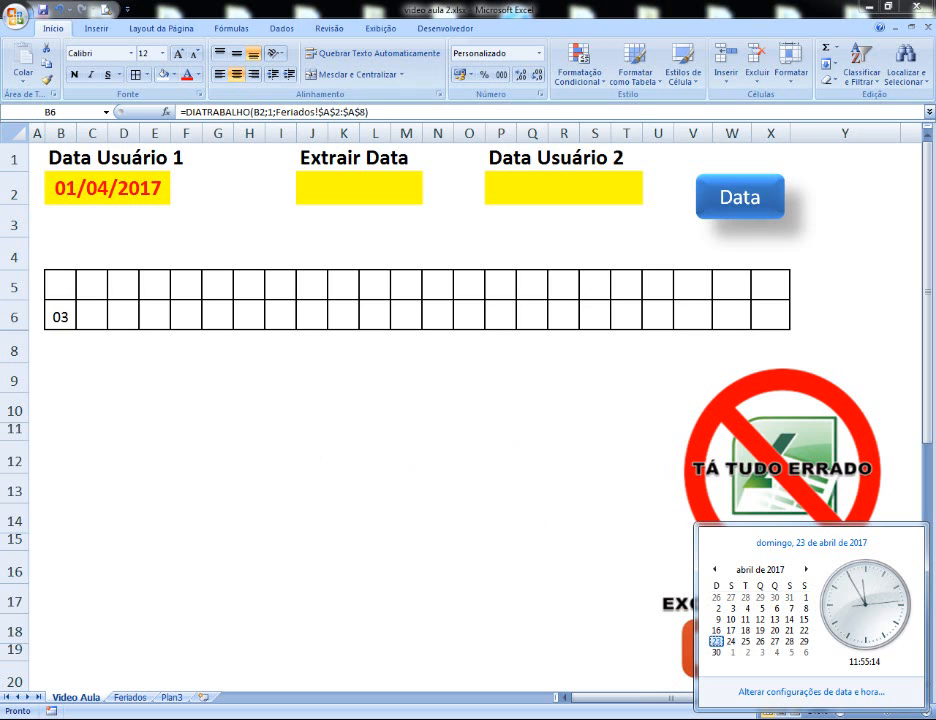
click(890, 719)
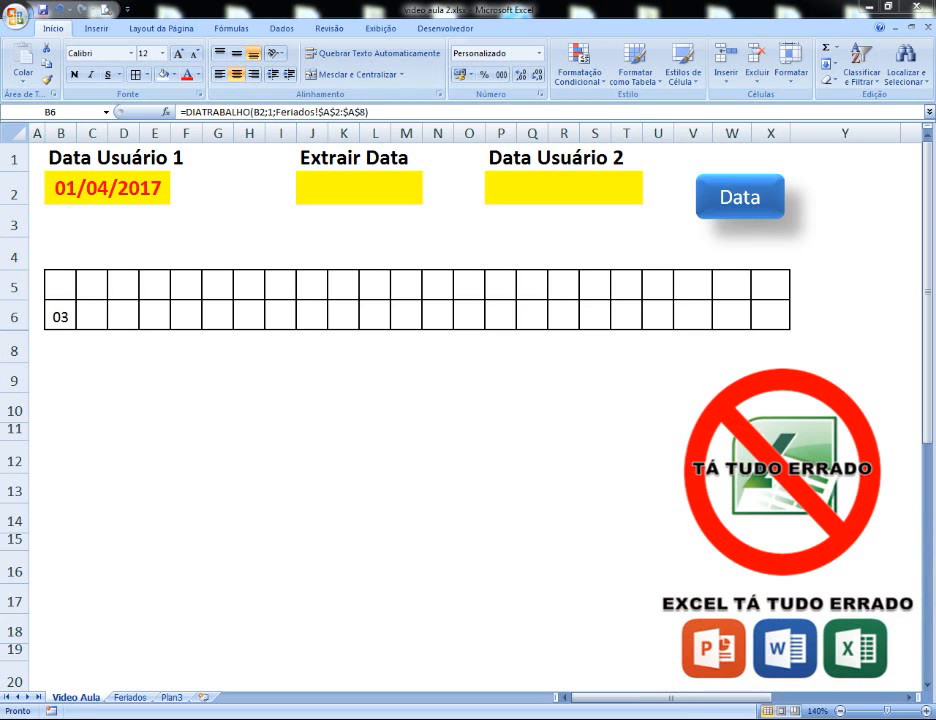
click(61, 317)
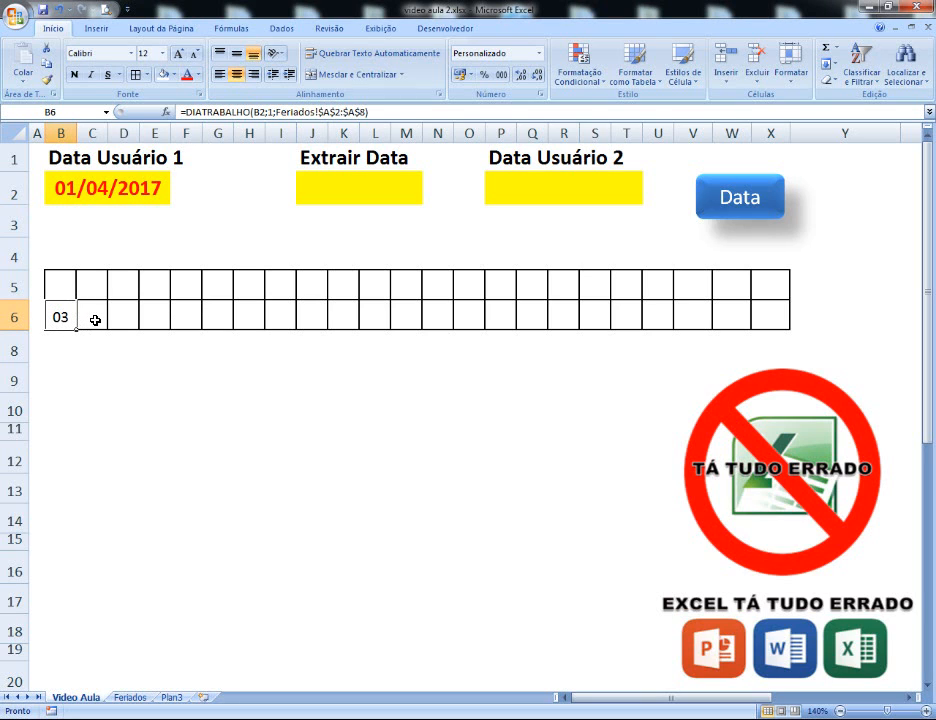
click(94, 320)
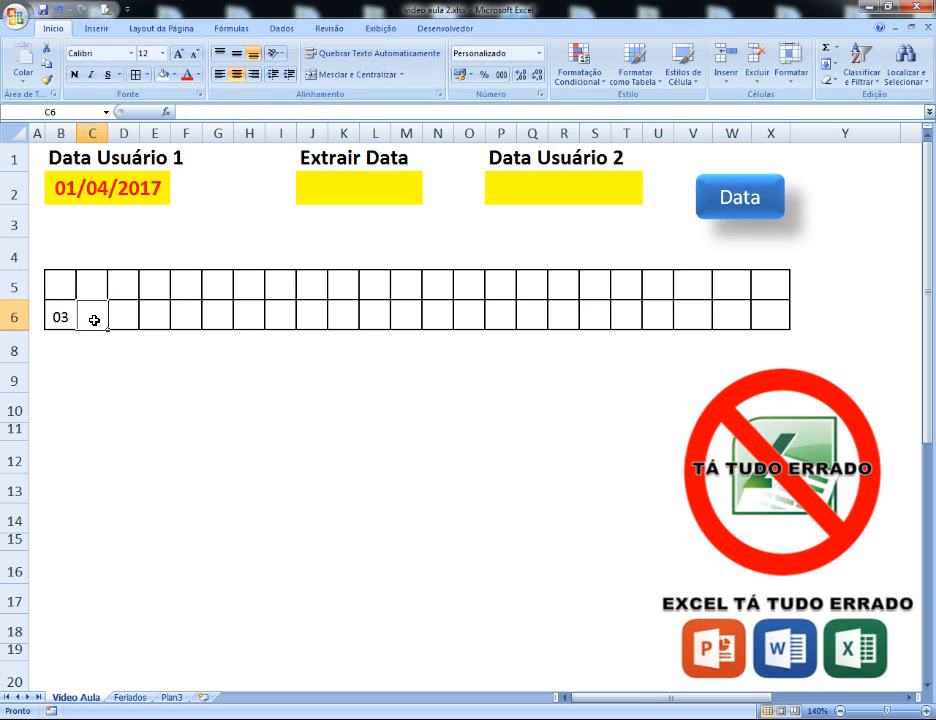
text(=)
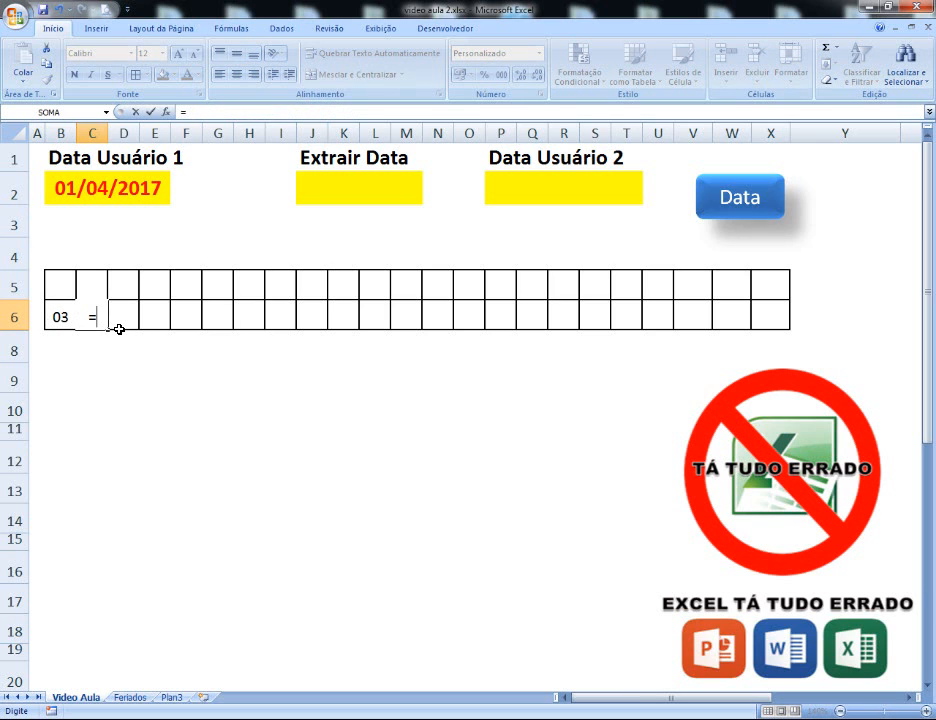
key(Escape)
click(64, 314)
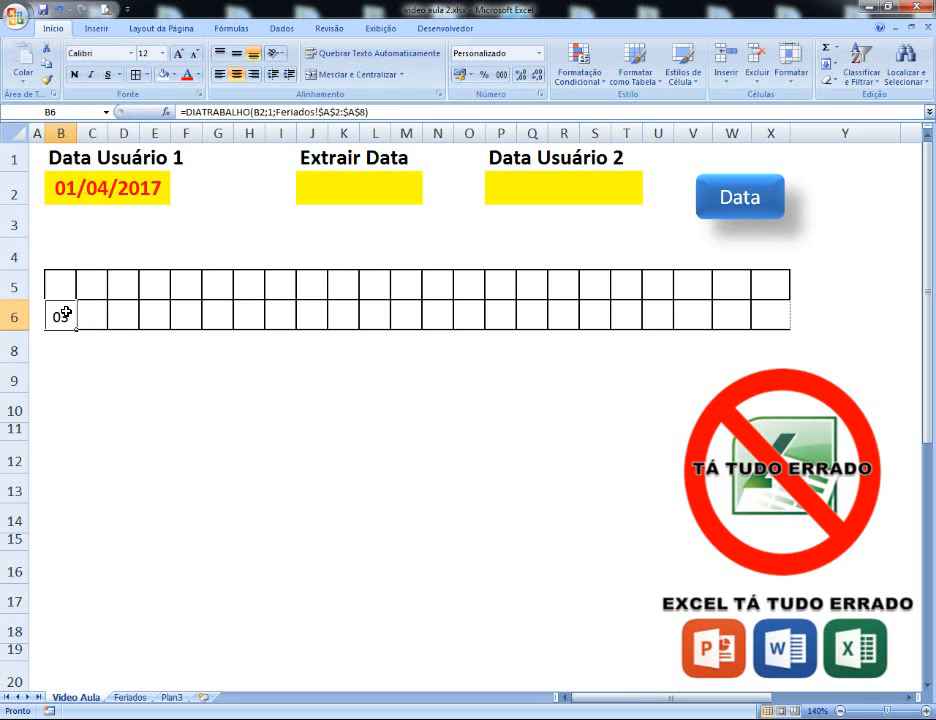
Begin a DIATRABALHO formula in cell C6 with B6 as the start date and 1 as the number of days.
click(87, 318)
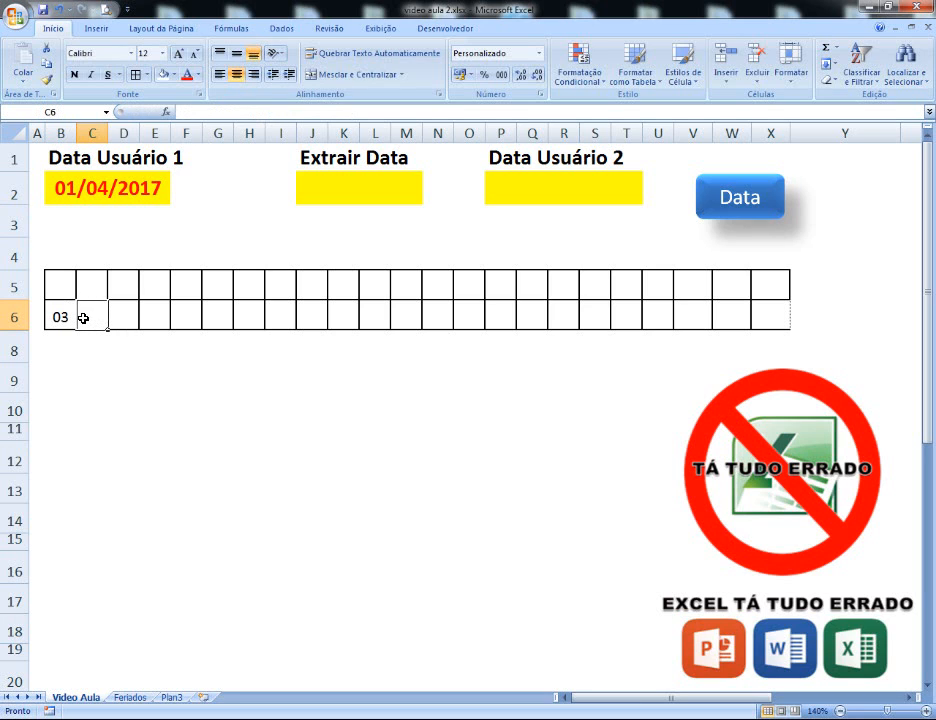
text(=)
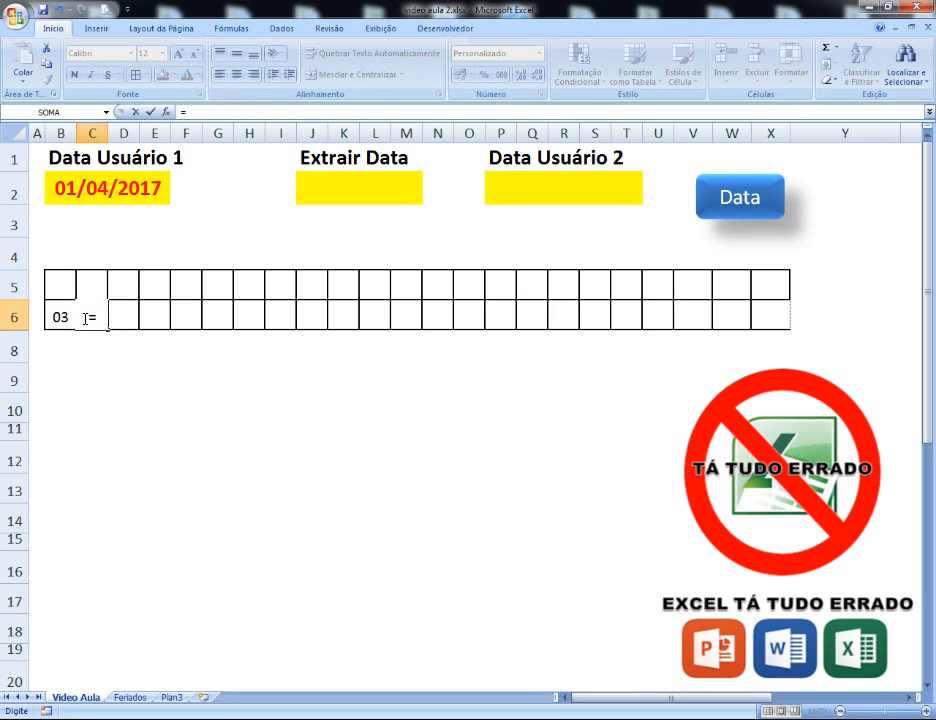
text(DIAT)
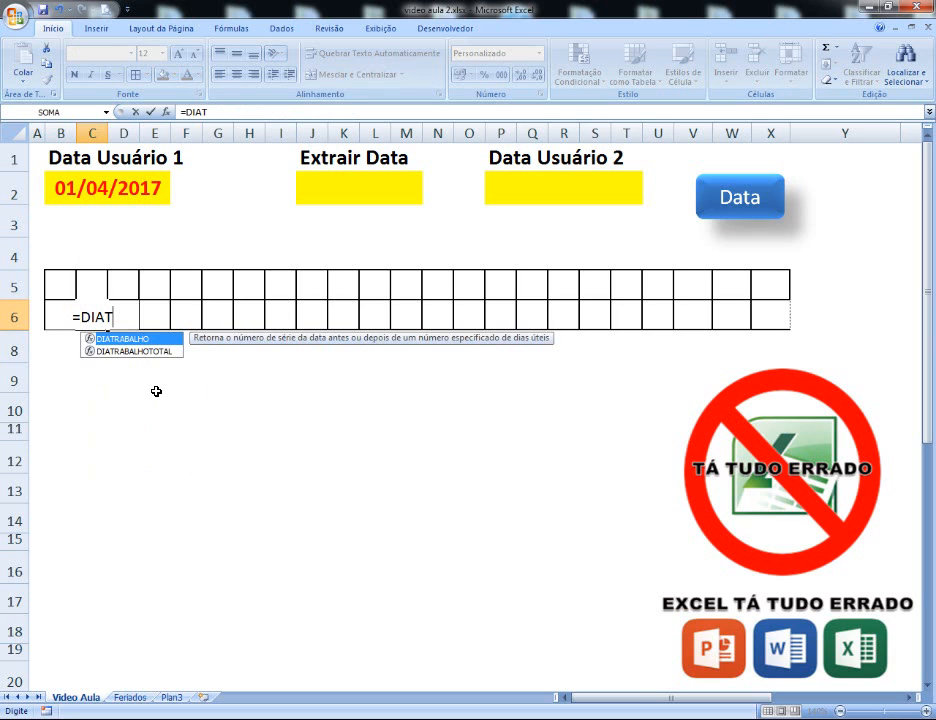
double_click(143, 339)
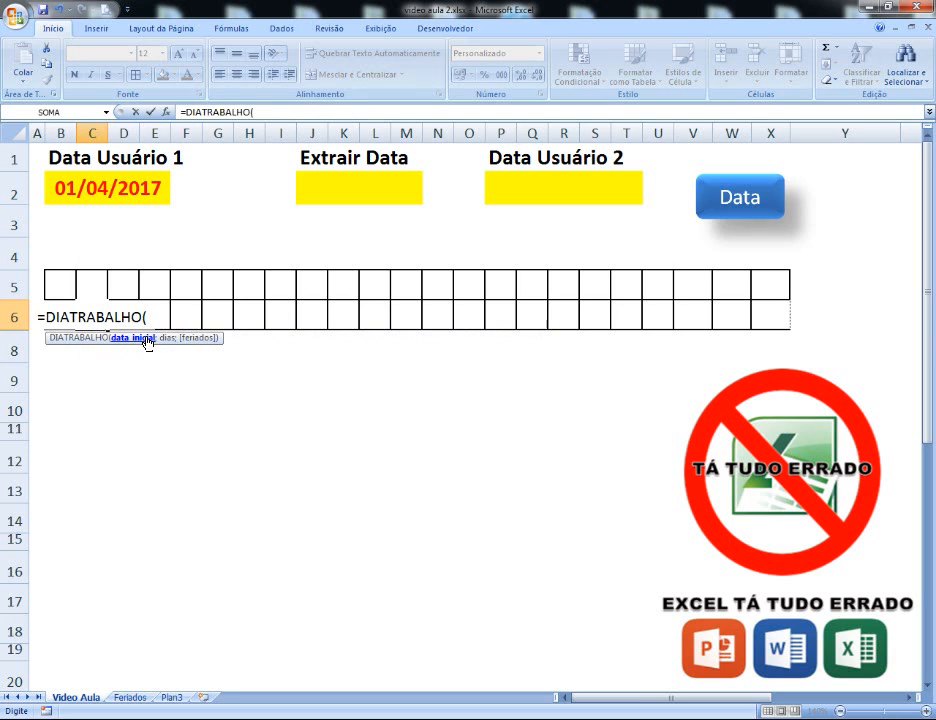
text(B)
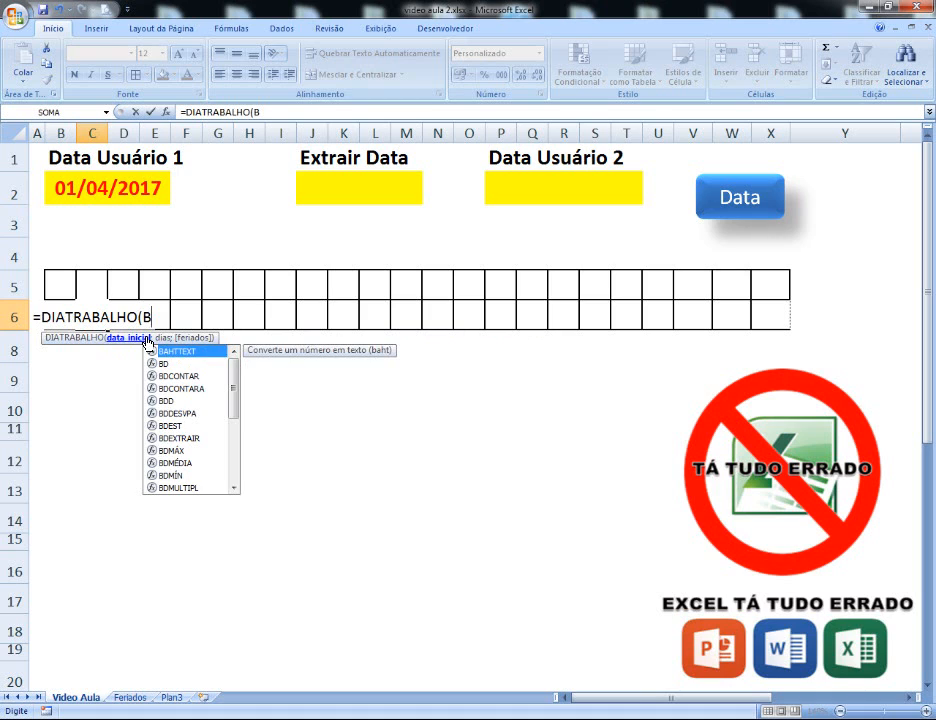
text(6)
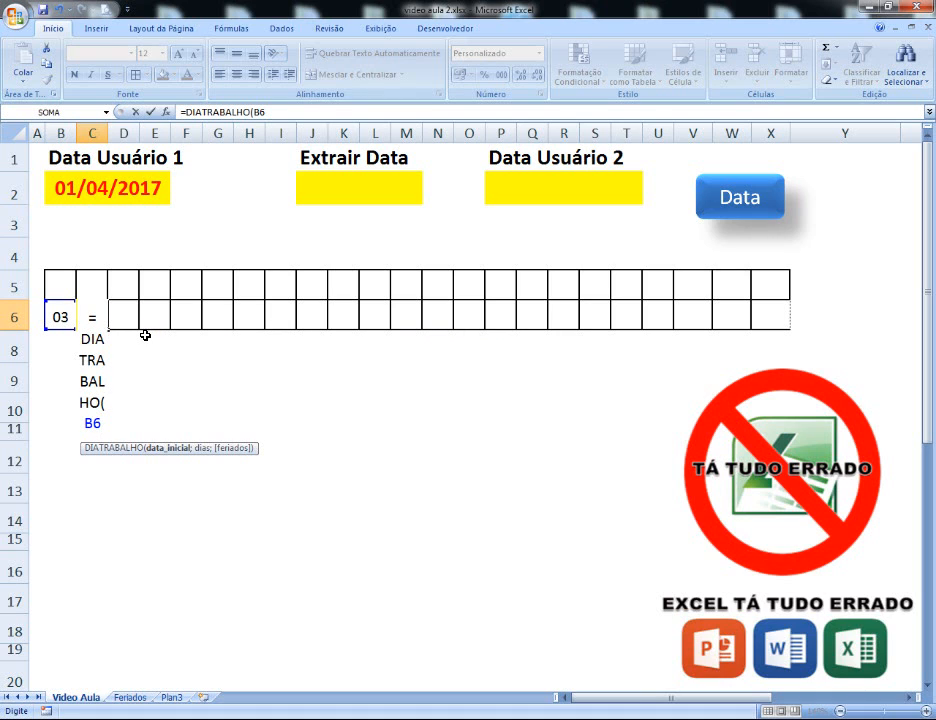
text(;)
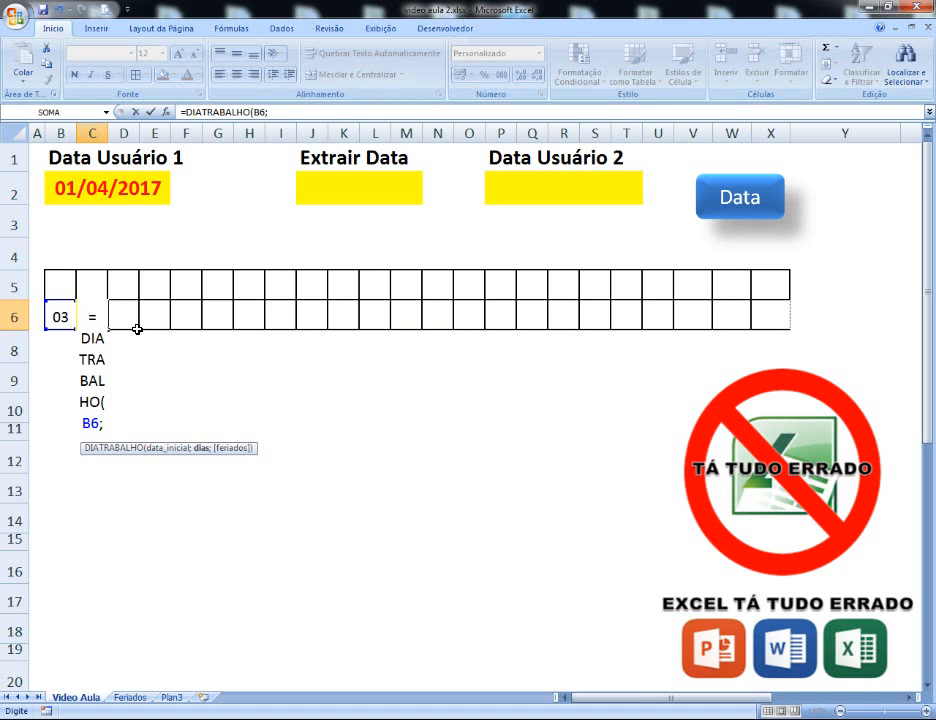
text(1;)
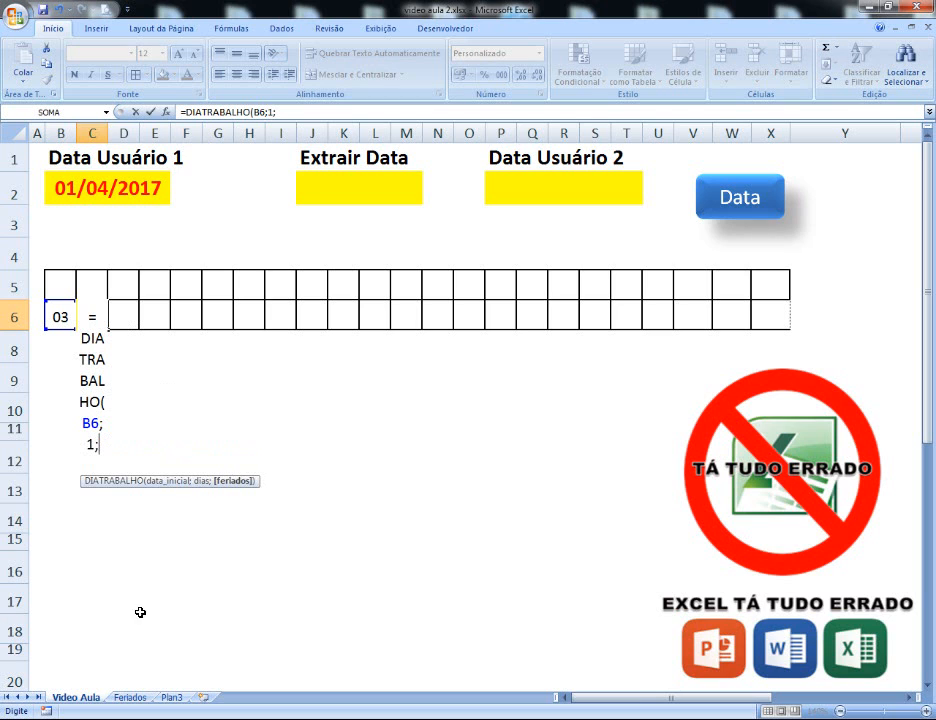
Complete the C6 formula with the absolute range Feriados!$A$2:$A$8 as its holidays argument.
click(133, 700)
click(62, 201)
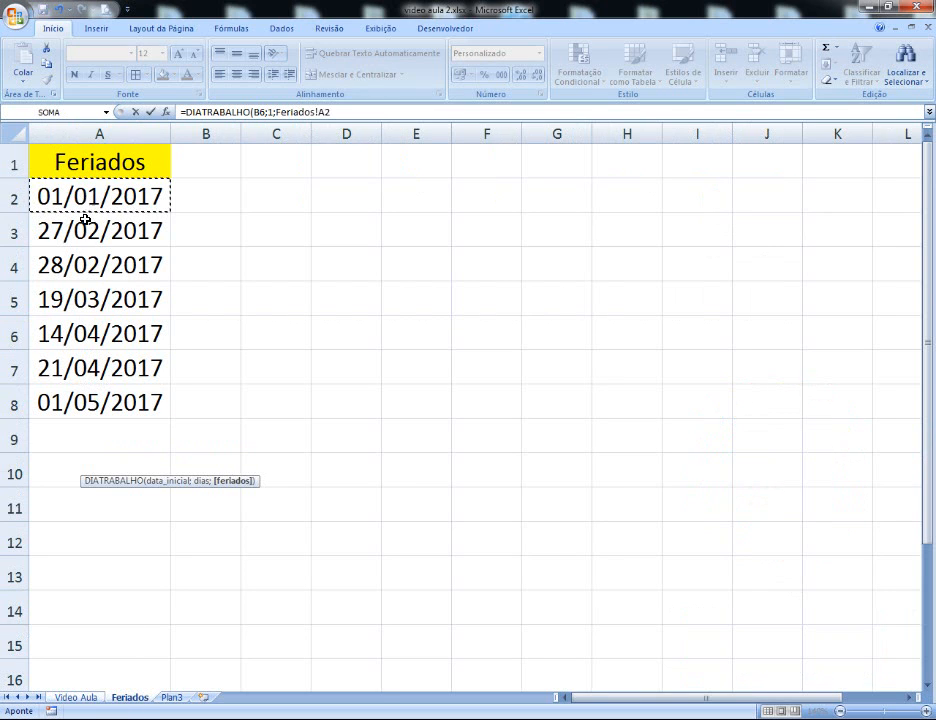
drag(86, 219, 79, 395)
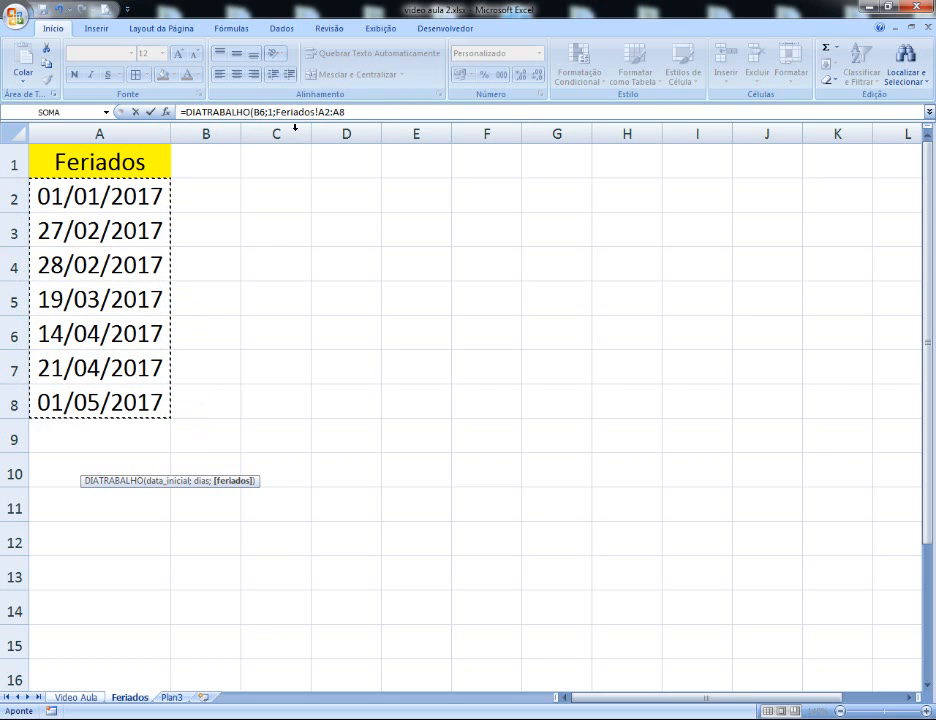
drag(345, 112, 275, 112)
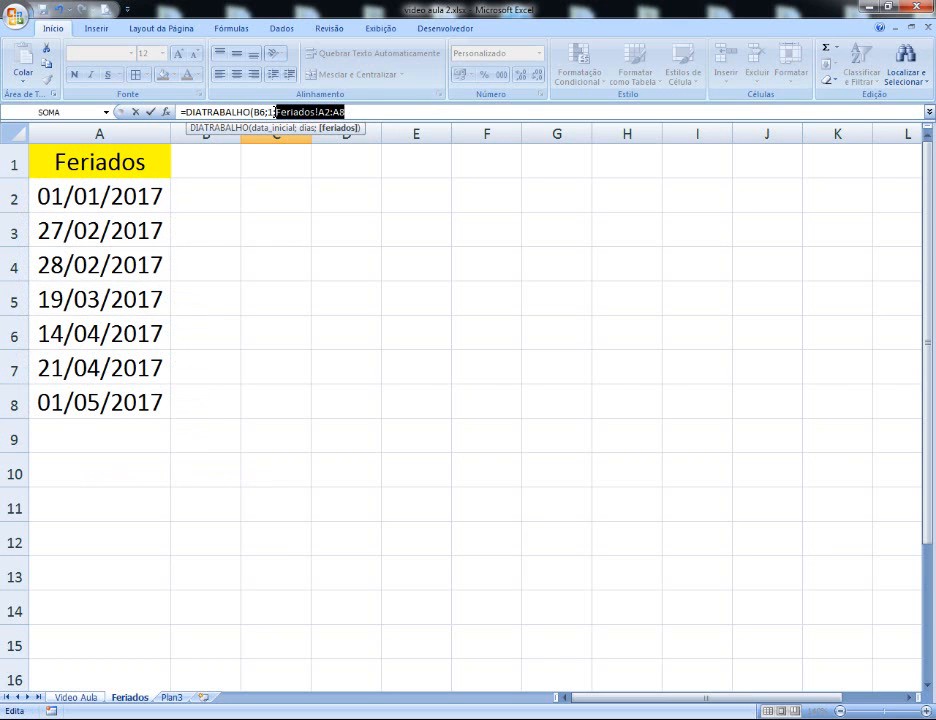
key(F4)
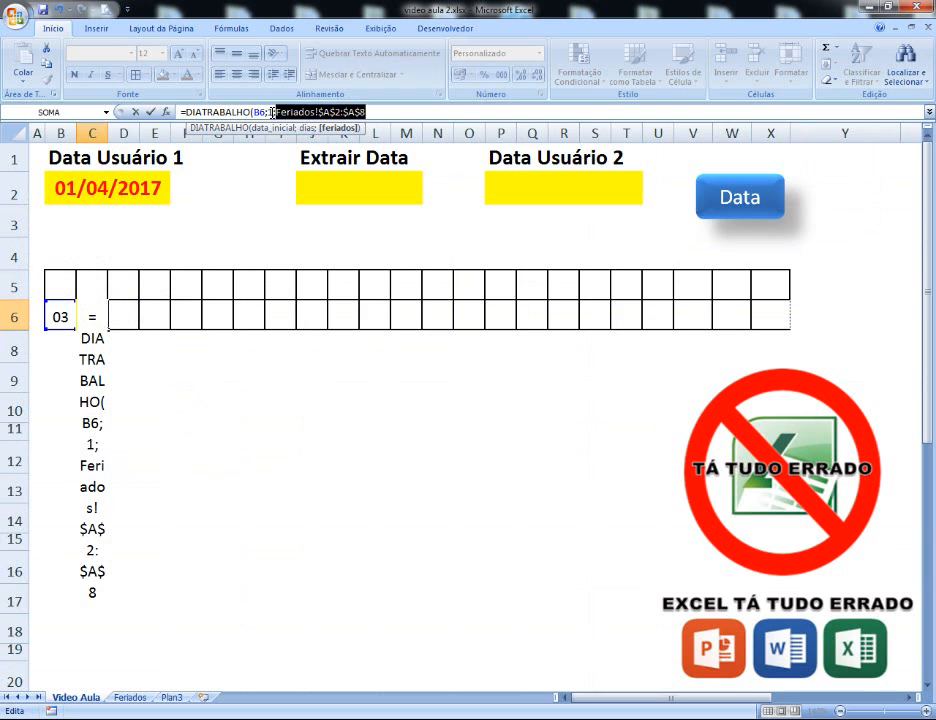
key(Return)
Fill the C6 working-day formula across row 6 through cell X6.
click(91, 317)
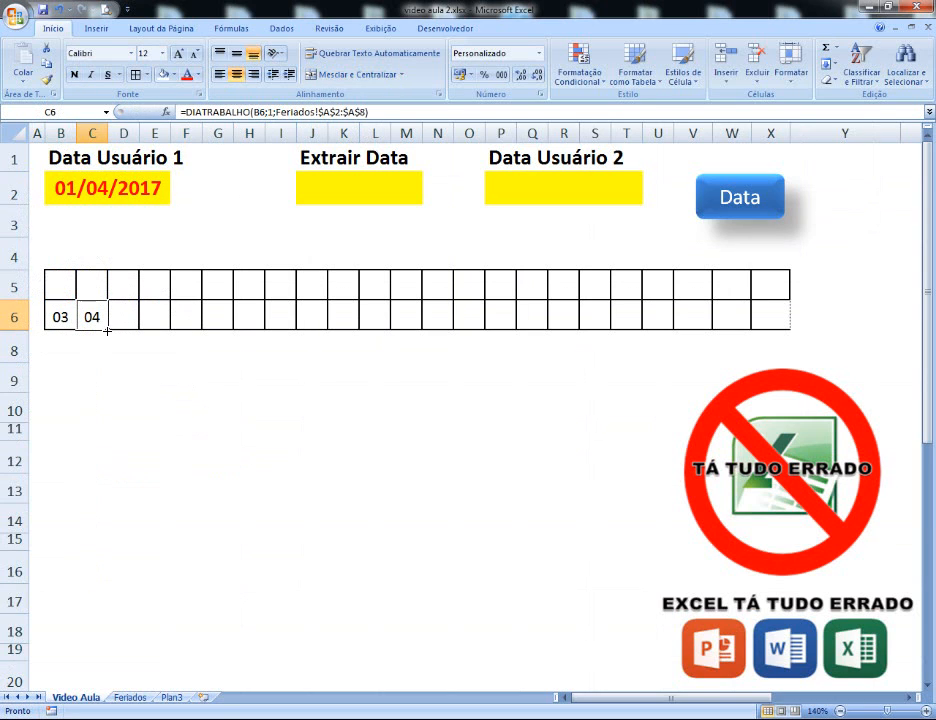
drag(106, 328, 775, 320)
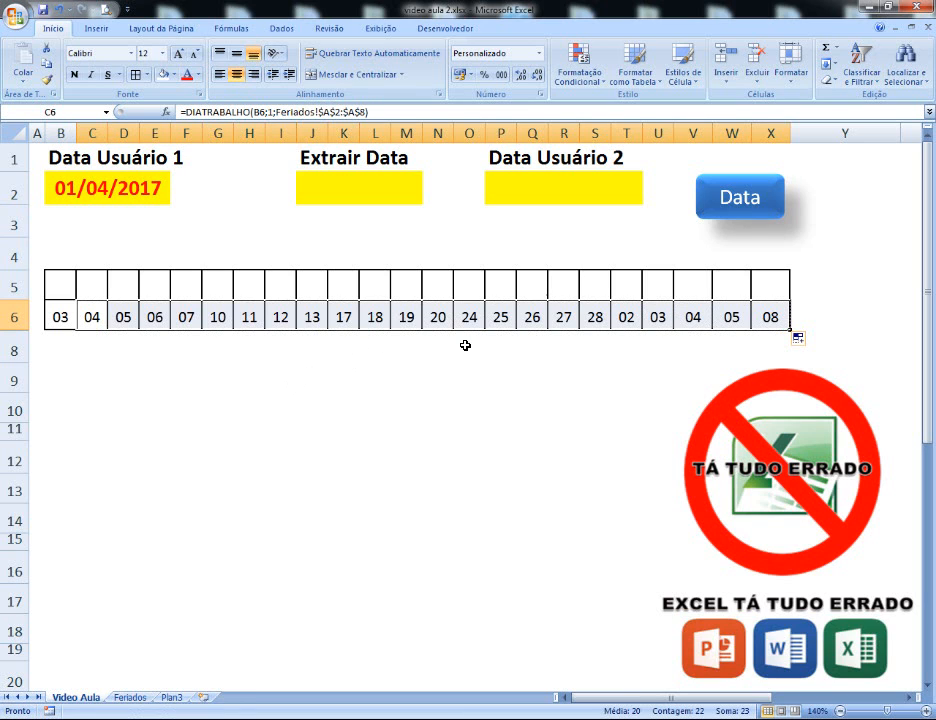
click(118, 190)
Enter =B6 in cell B5 and fill it across row 5 through cell X5.
click(62, 288)
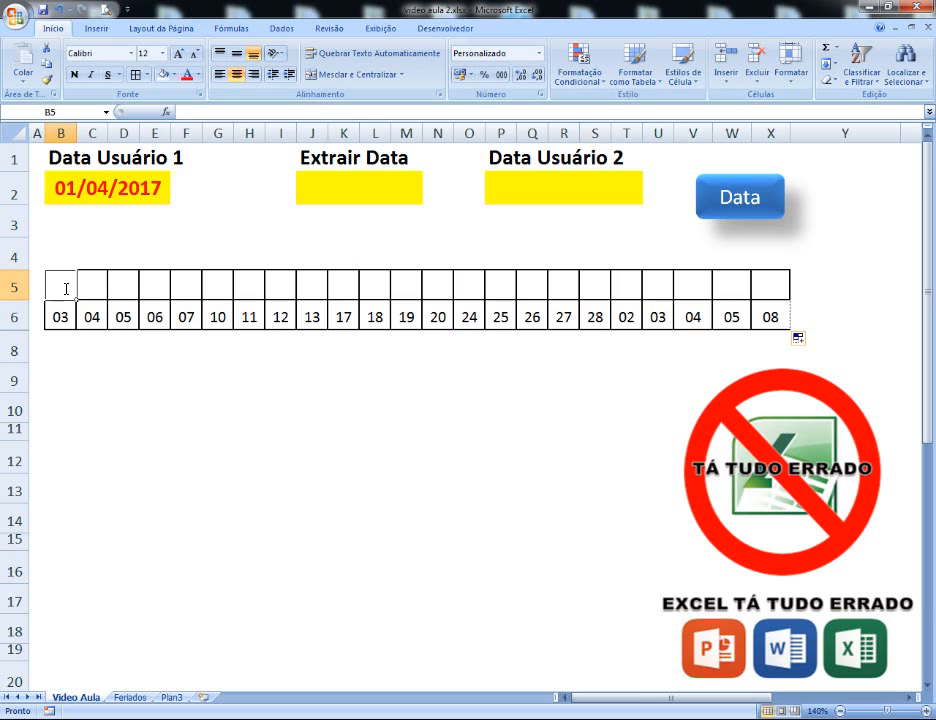
text(=)
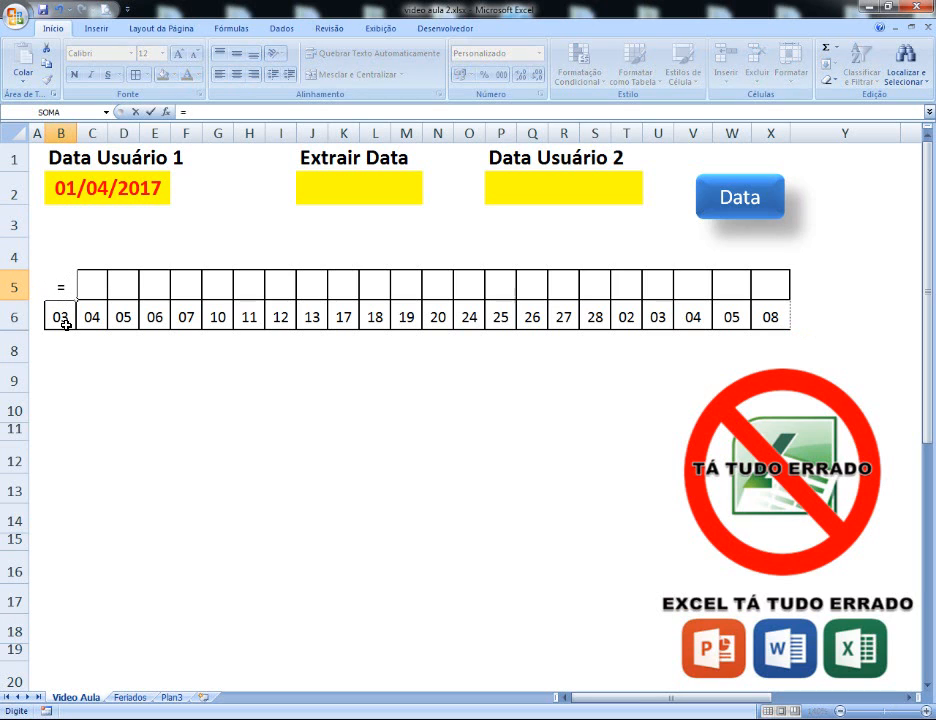
click(61, 317)
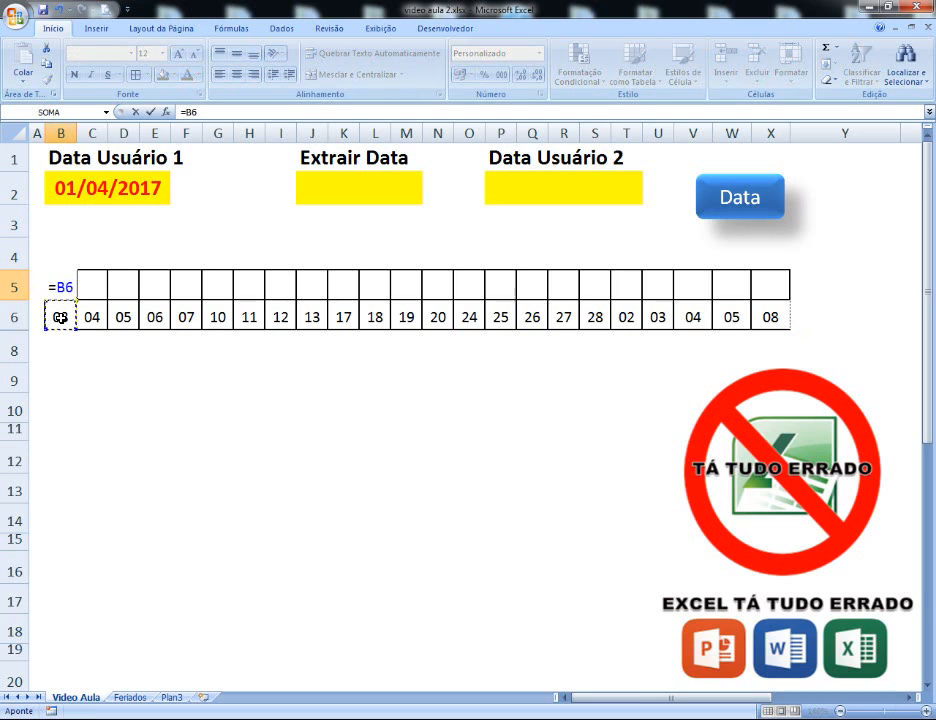
key(Return)
click(63, 289)
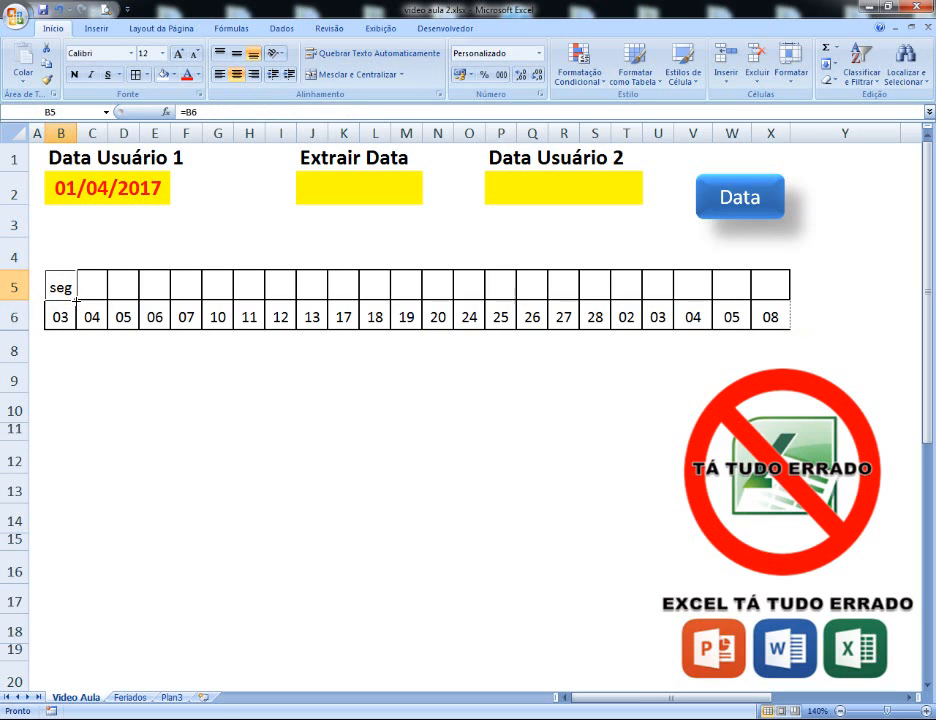
drag(76, 300, 770, 291)
click(155, 377)
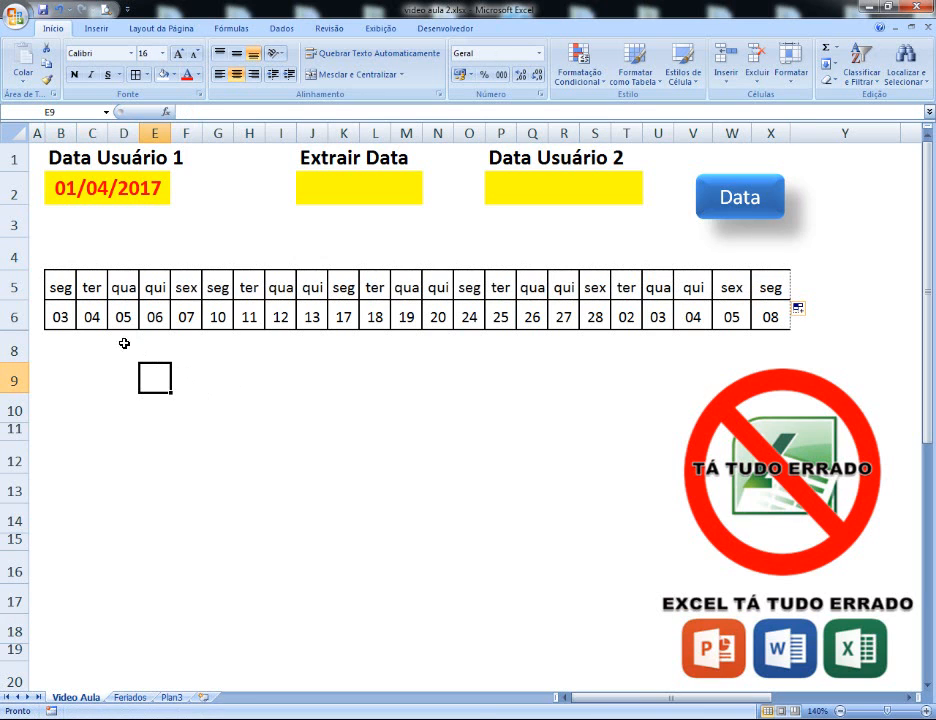
Open the number format of cells B5:X5 and enter the custom code DDD.
click(57, 287)
drag(57, 287, 770, 287)
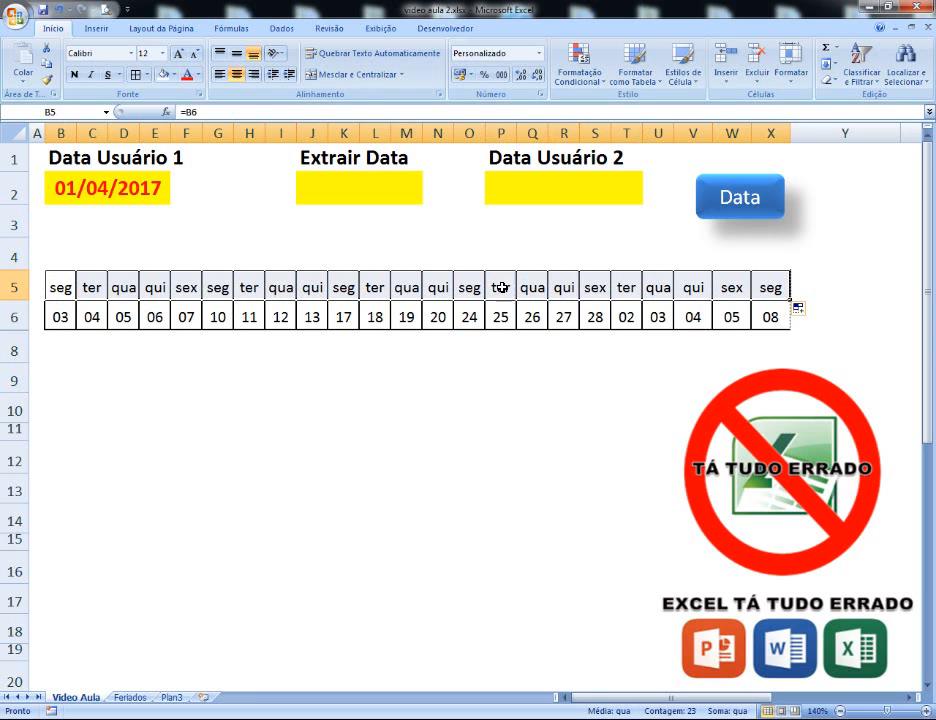
right_click(120, 287)
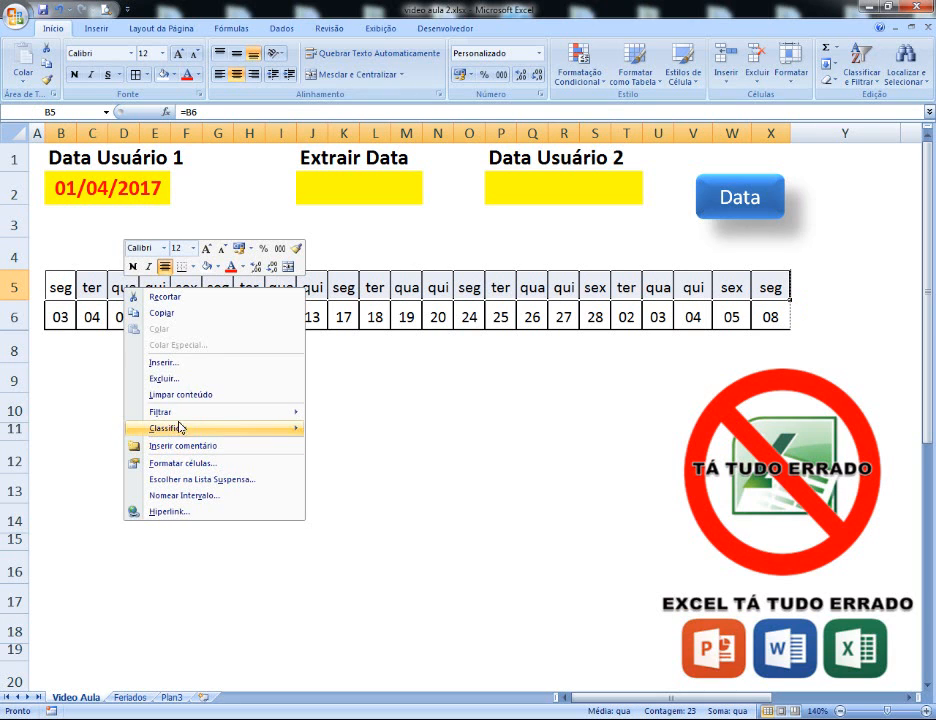
click(191, 463)
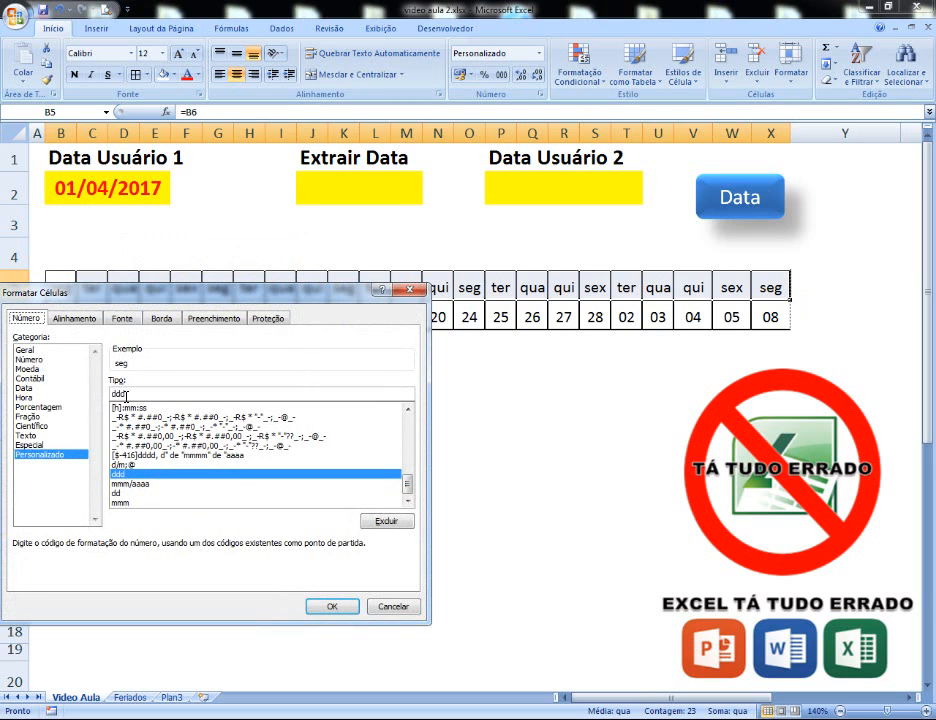
drag(128, 394, 108, 399)
text(D)
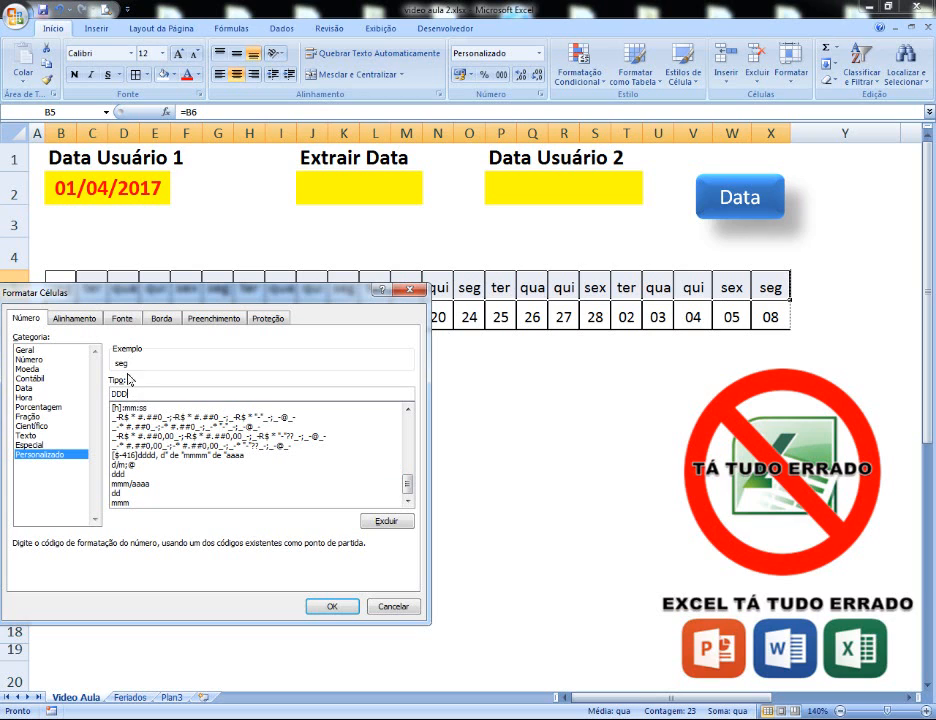
Try the custom format code DDDD for the weekday cells, then shorten it back to DDD.
text(D)
double_click(129, 395)
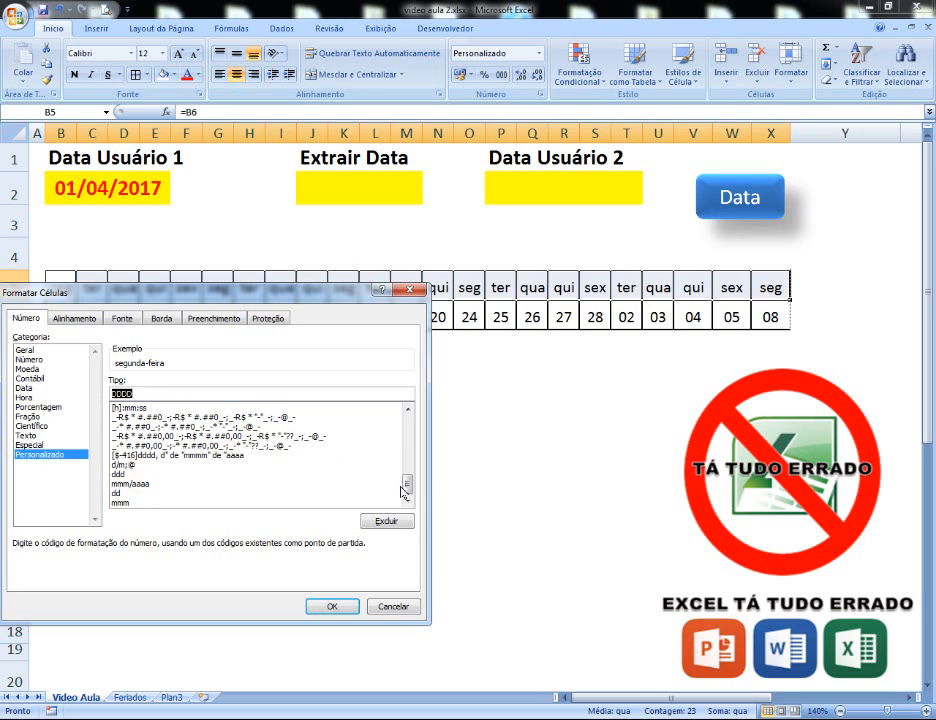
drag(404, 491, 405, 522)
click(129, 393)
key(BackSpace)
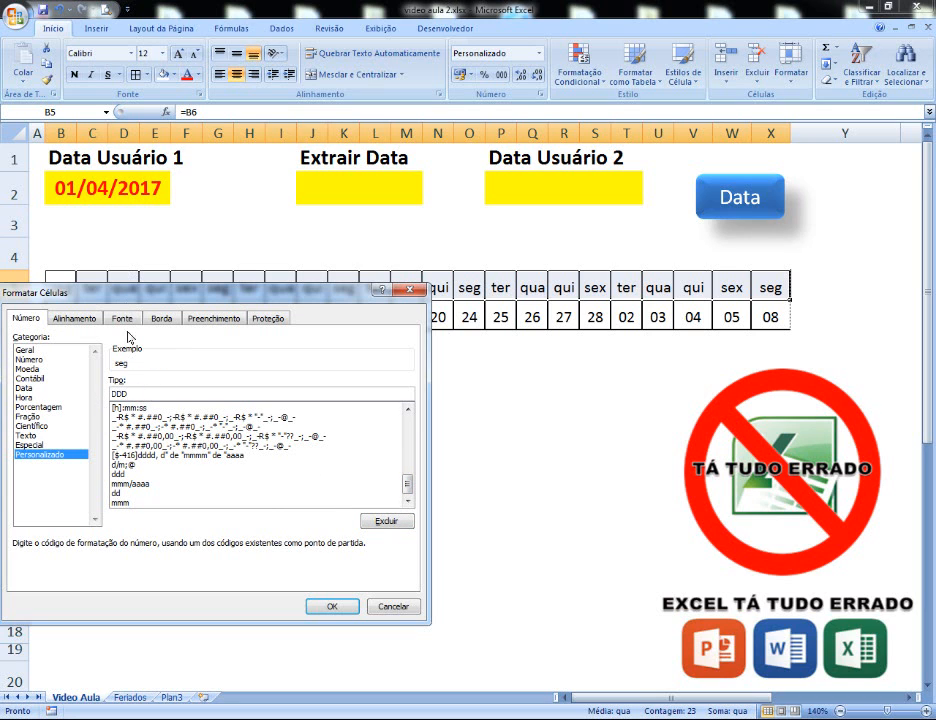
Apply the custom format DDD to the weekday cells B5:X5.
drag(136, 297, 331, 287)
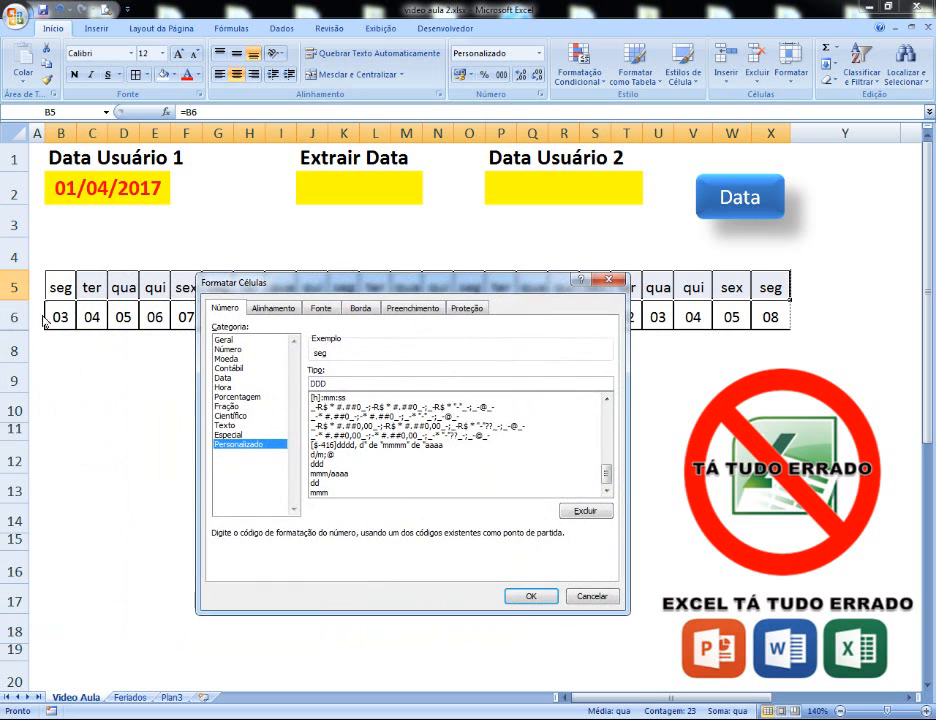
click(532, 597)
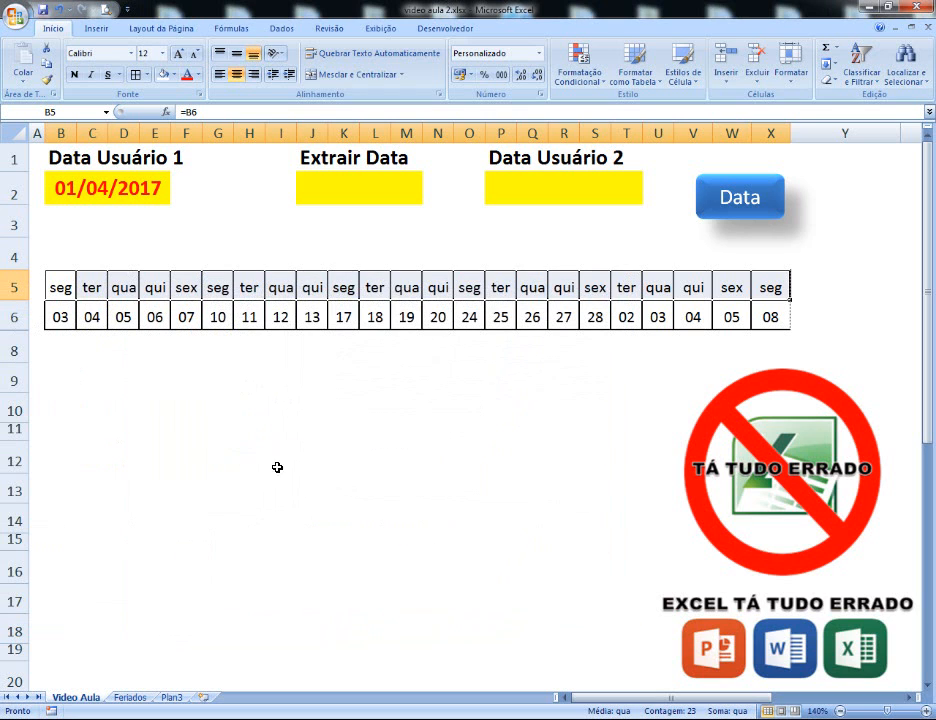
click(218, 456)
Check the custom number format of the day cells B6:X6 and keep it as is.
drag(62, 317, 770, 318)
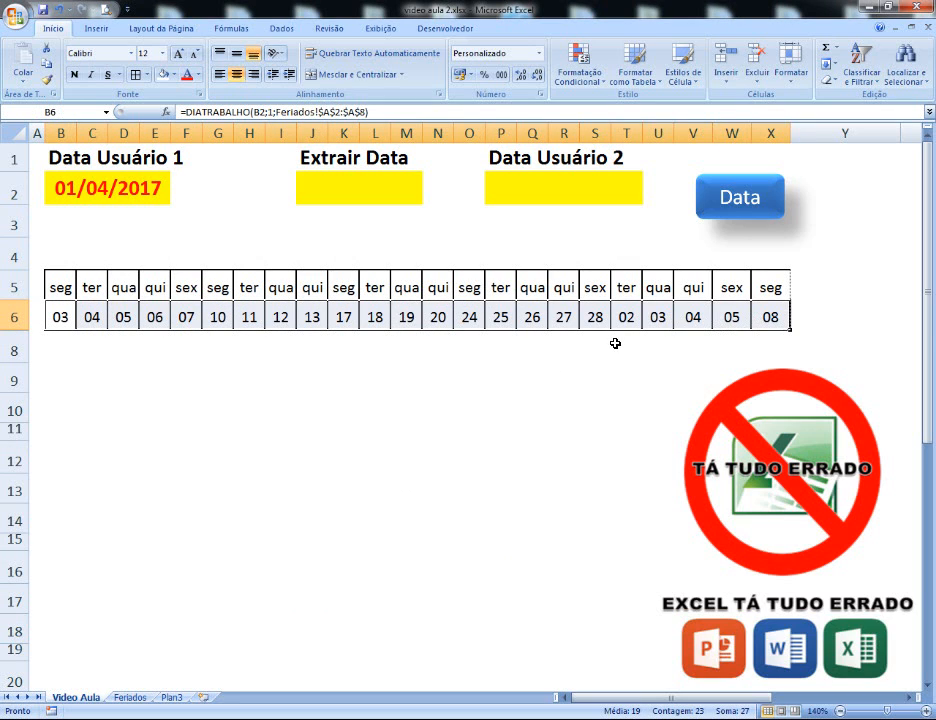
right_click(148, 318)
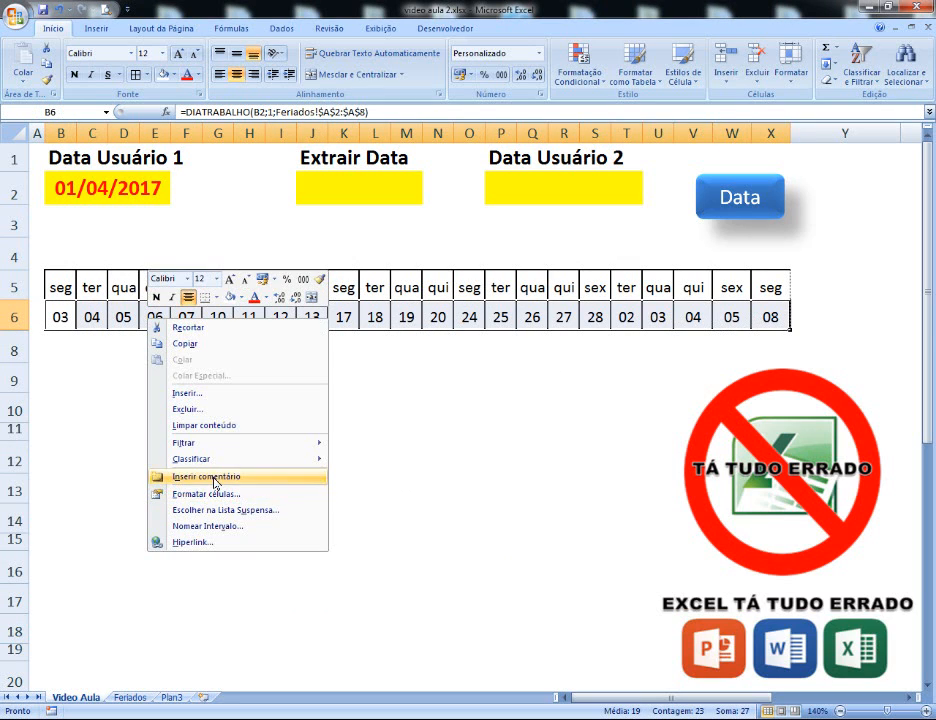
click(244, 494)
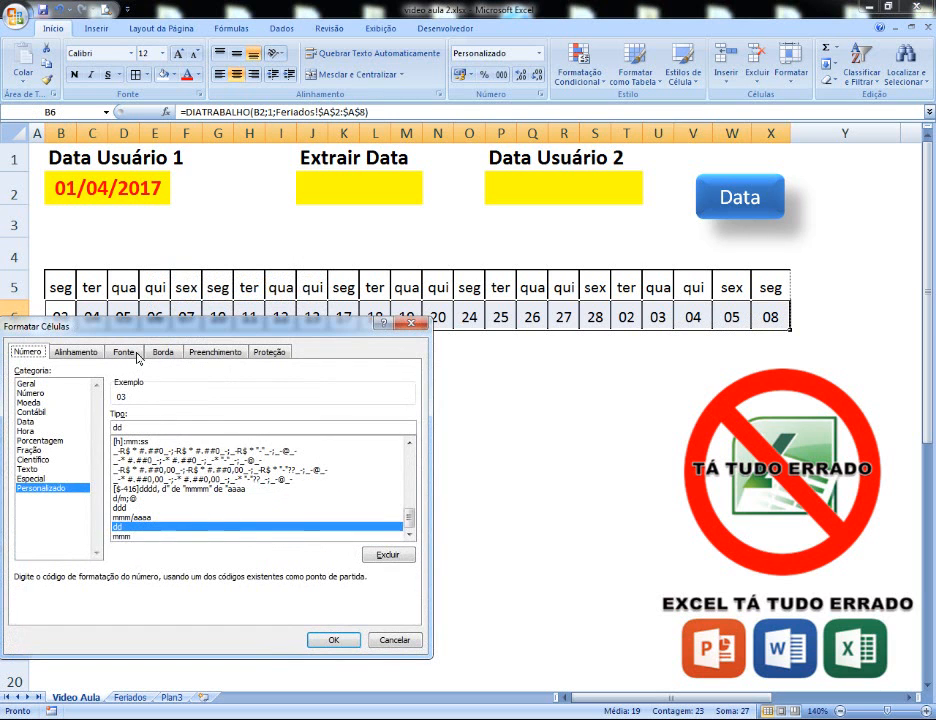
drag(134, 324, 418, 317)
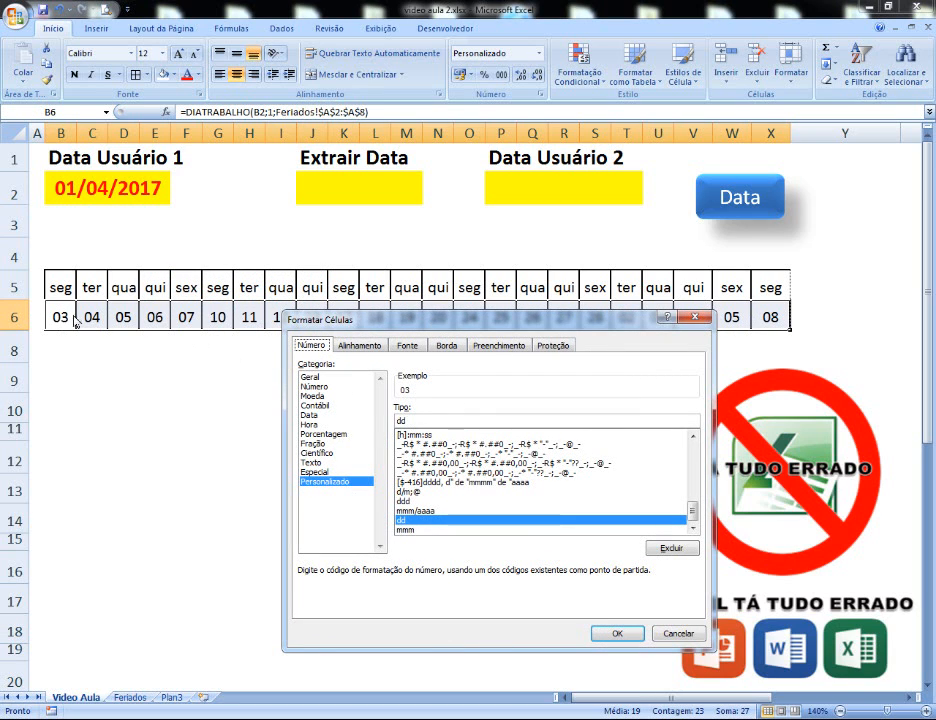
click(616, 634)
click(250, 440)
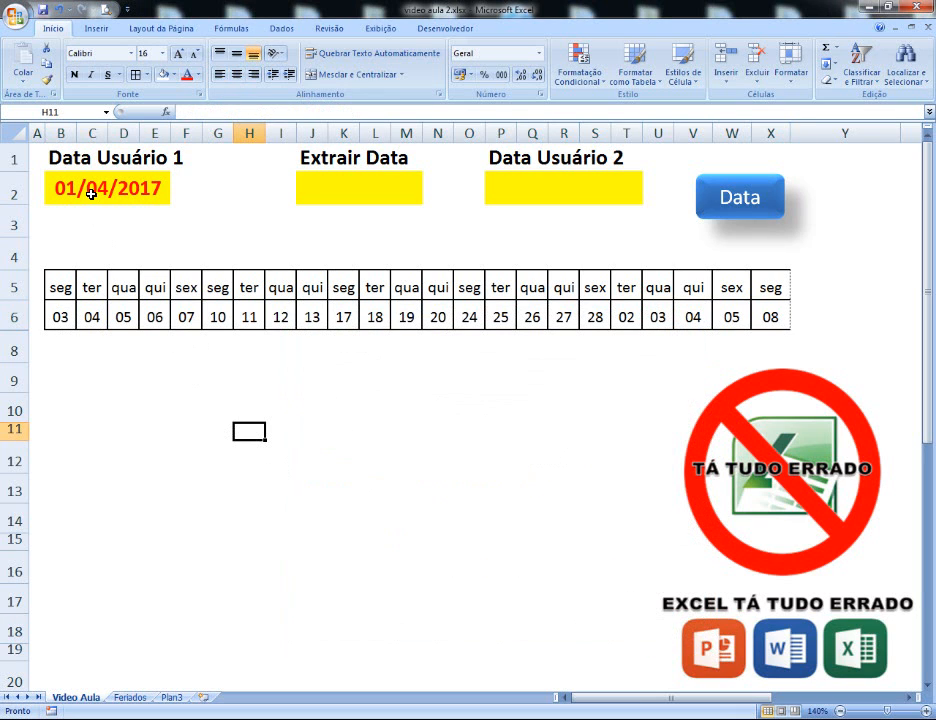
Enter the date 23/04/2017 in cell P2 under Data Usuário 2.
click(145, 186)
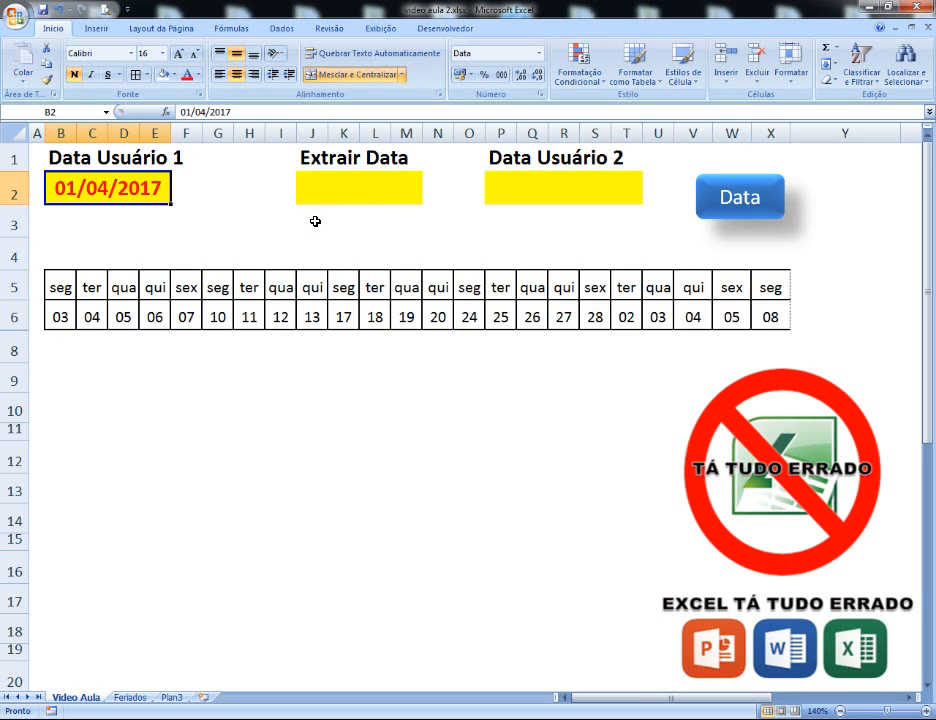
click(540, 187)
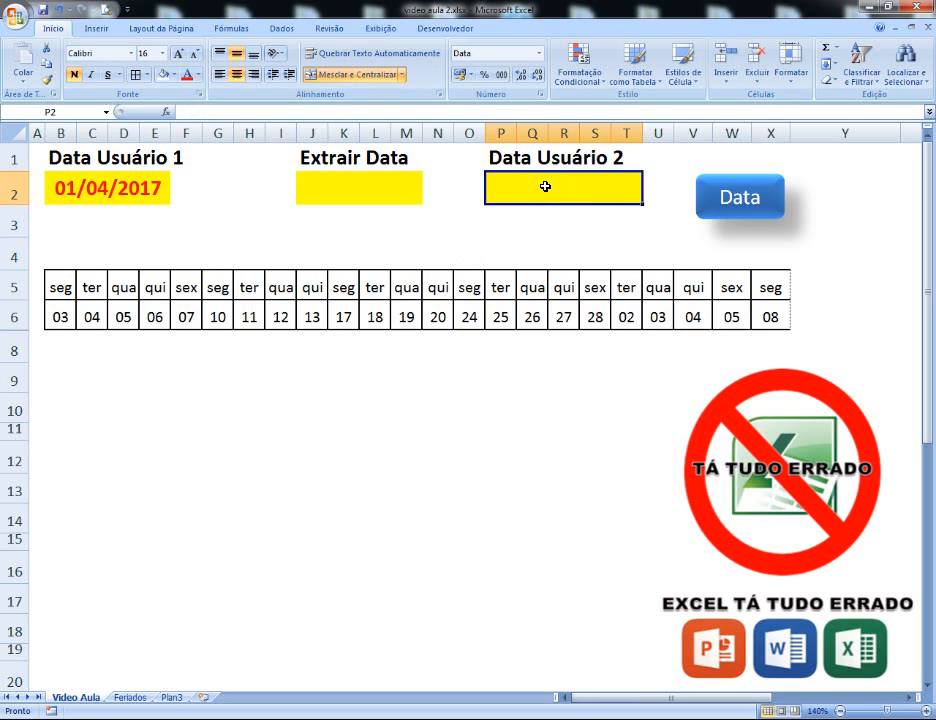
text(23/04/2017)
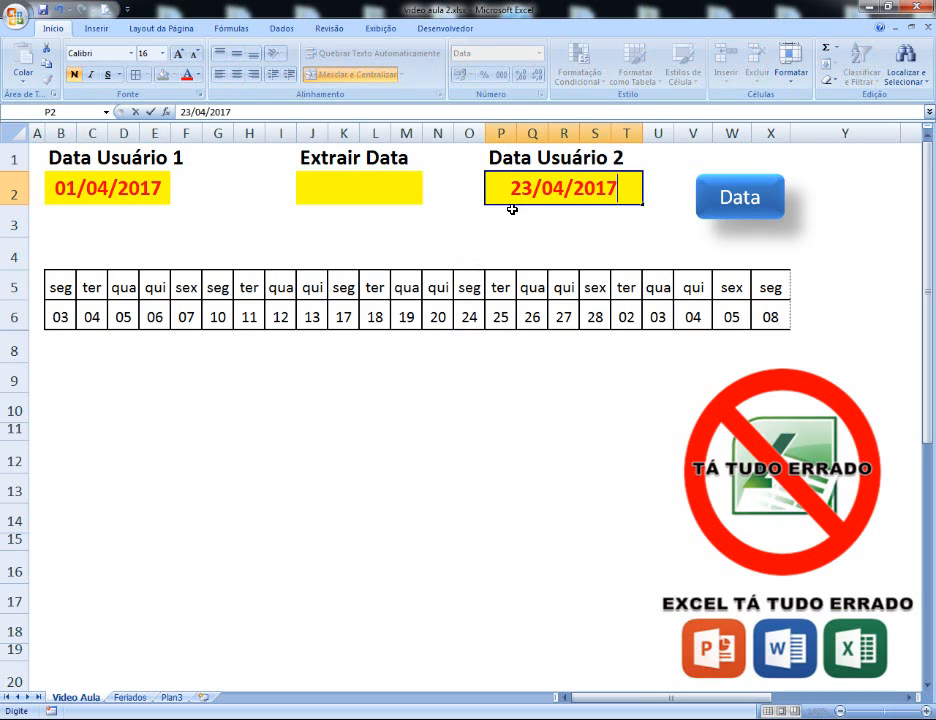
key(Return)
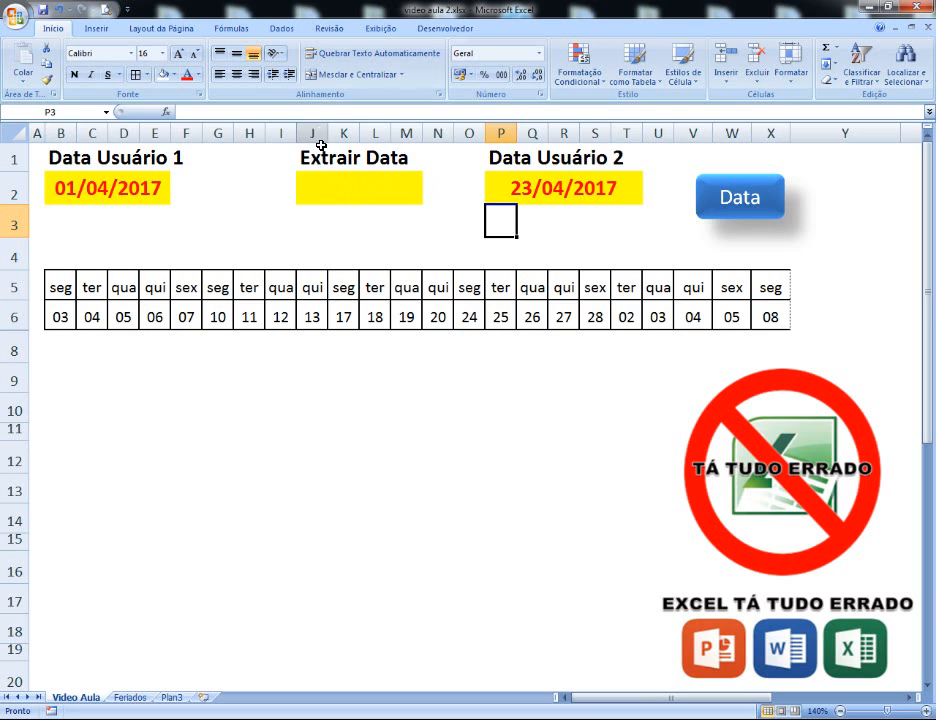
Start a DATA formula in cell J2 under Extrair Data, using ANO(P2) as the year argument.
click(308, 184)
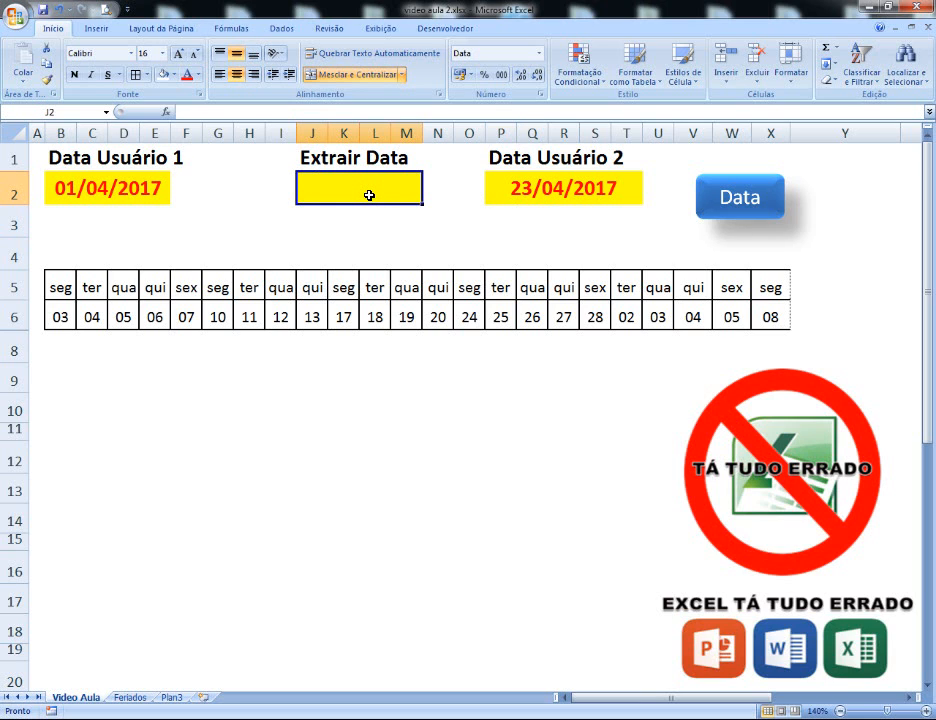
text(=DATA)
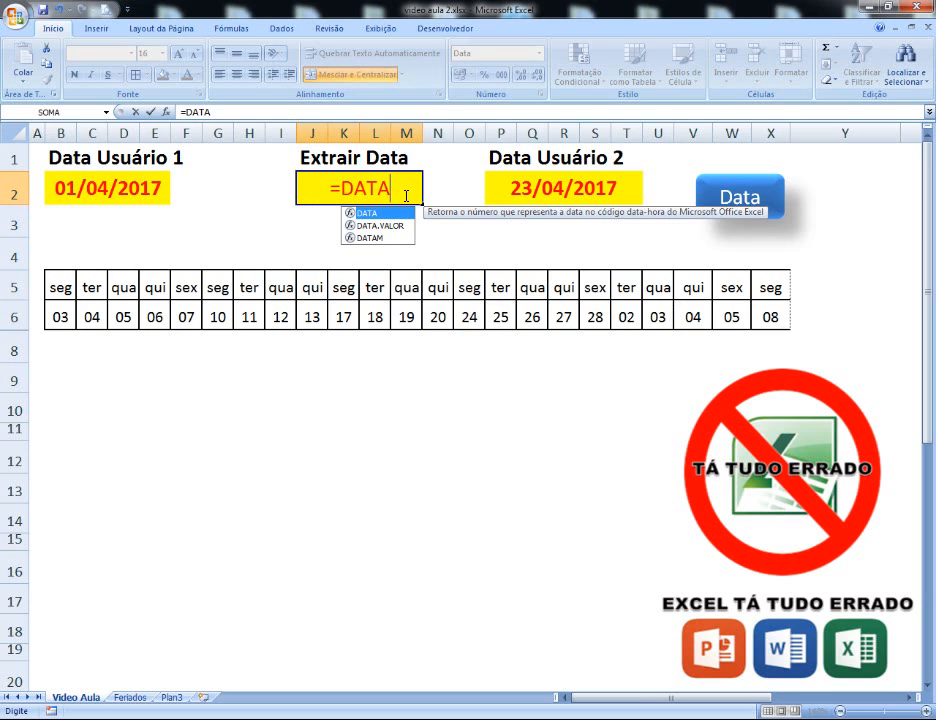
text(()
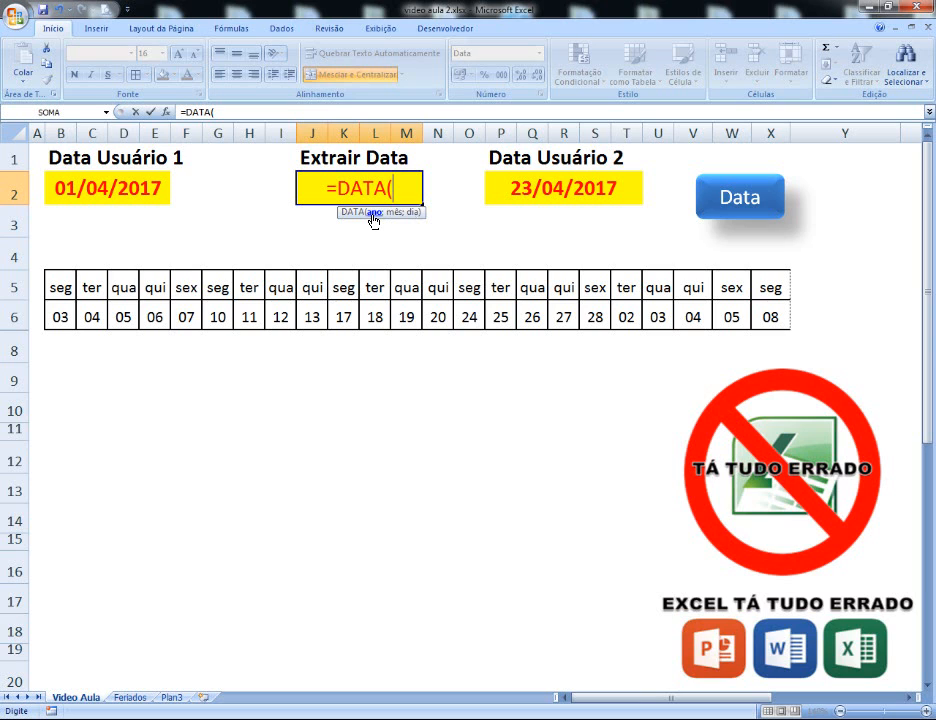
text(AN)
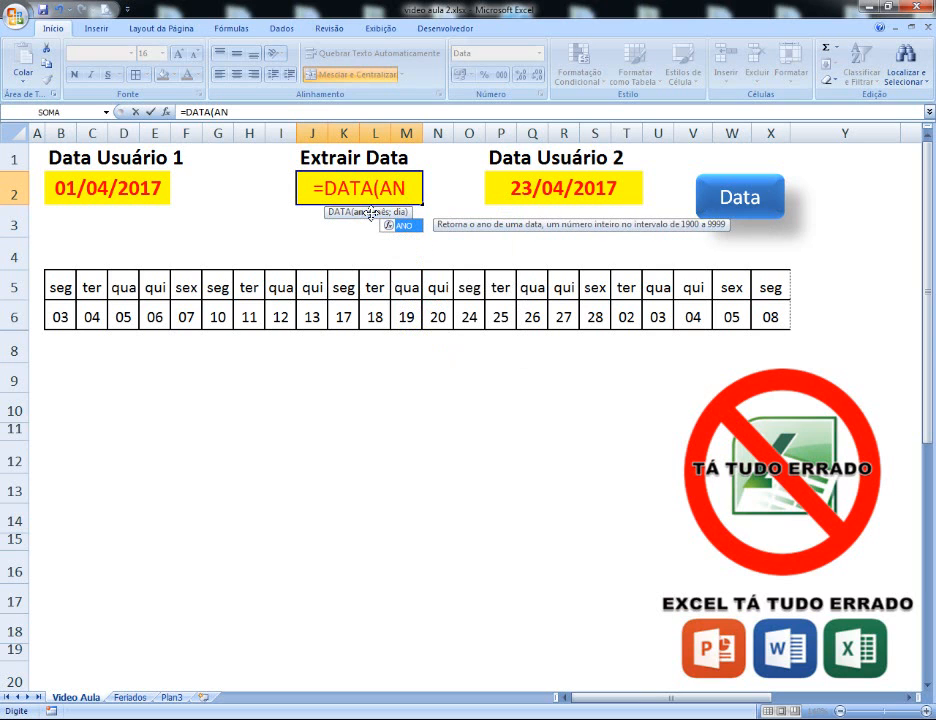
text(O()
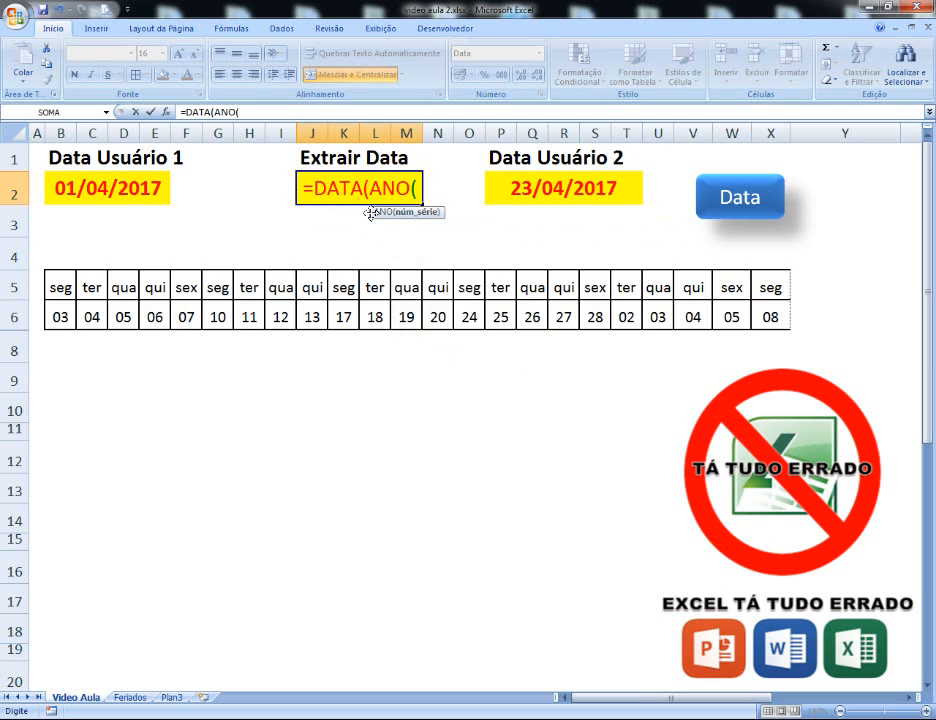
click(508, 187)
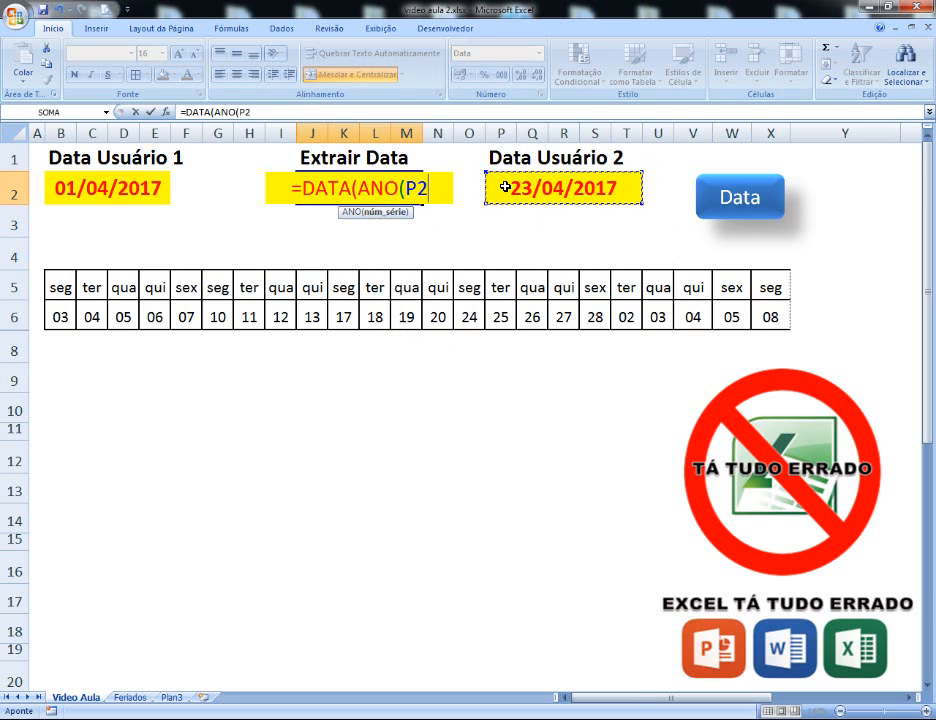
text())
key(shift+F7)
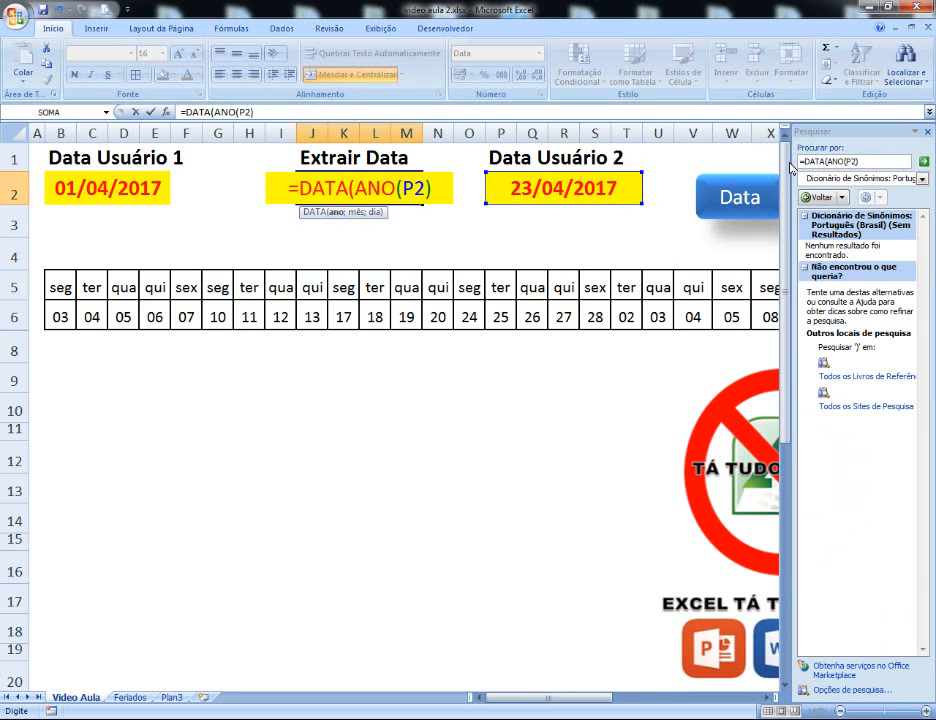
click(930, 133)
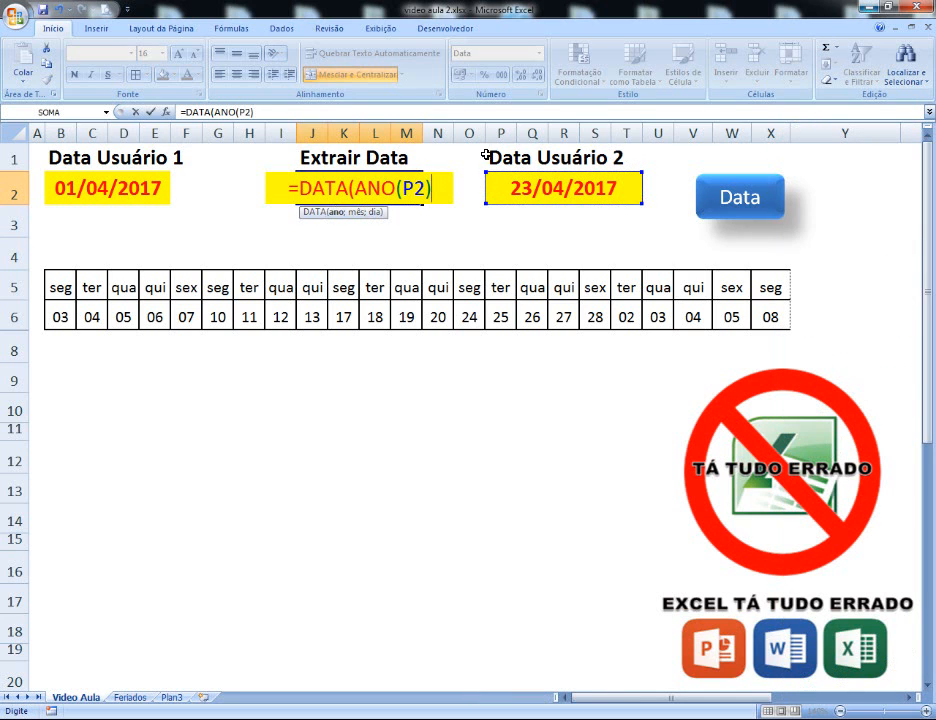
drag(423, 188, 433, 187)
click(439, 186)
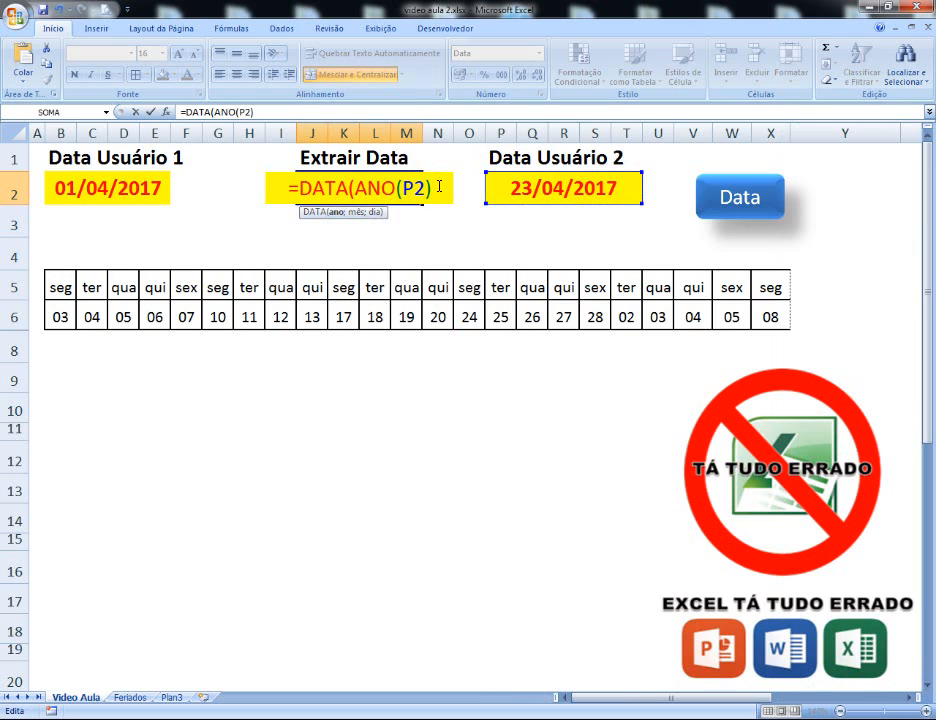
Complete the DATA formula in J2 with MÊS(P2) as the month and 1 as the day.
text(;)
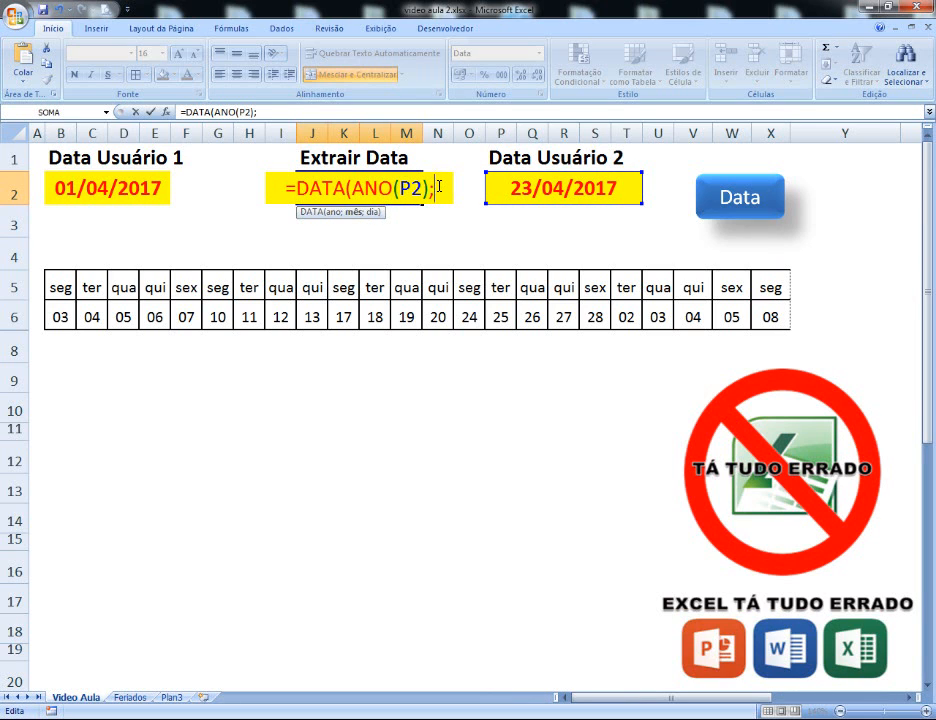
text(M)
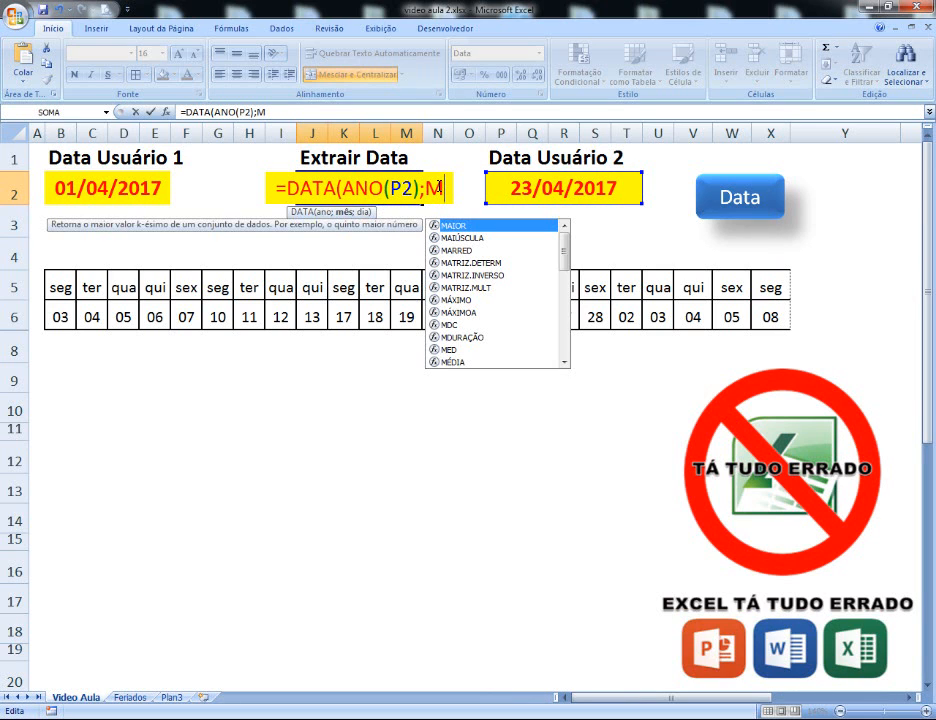
text(ÊS)
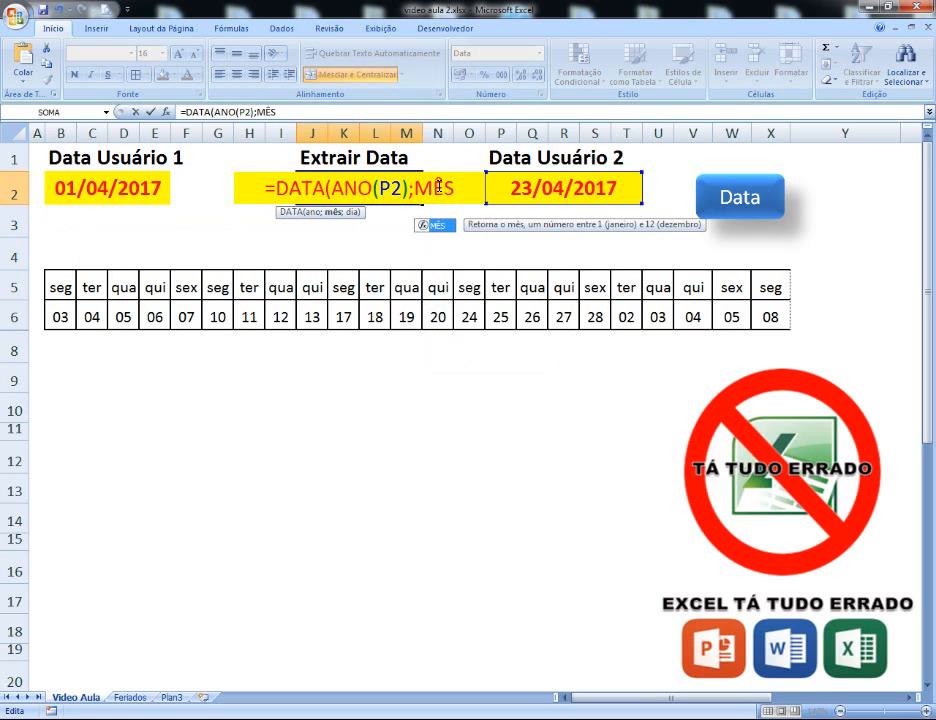
text(()
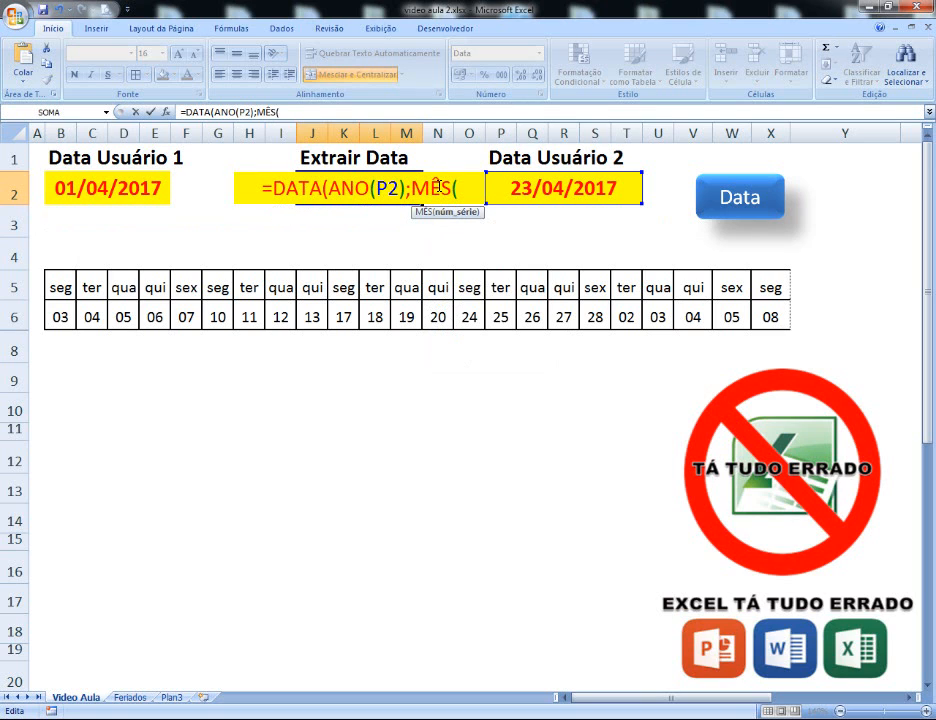
click(501, 184)
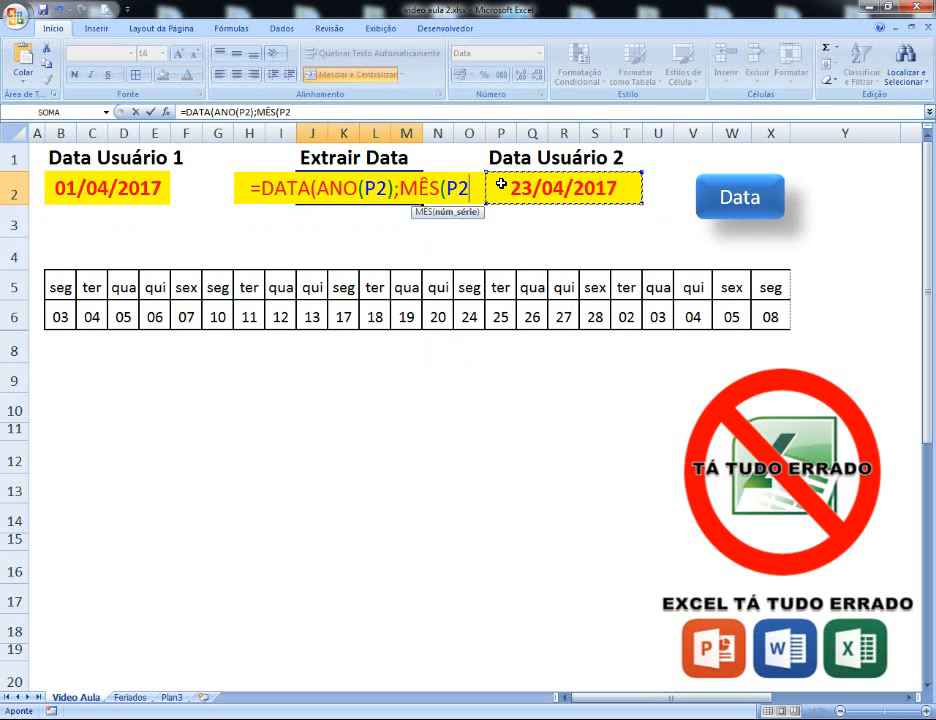
text())
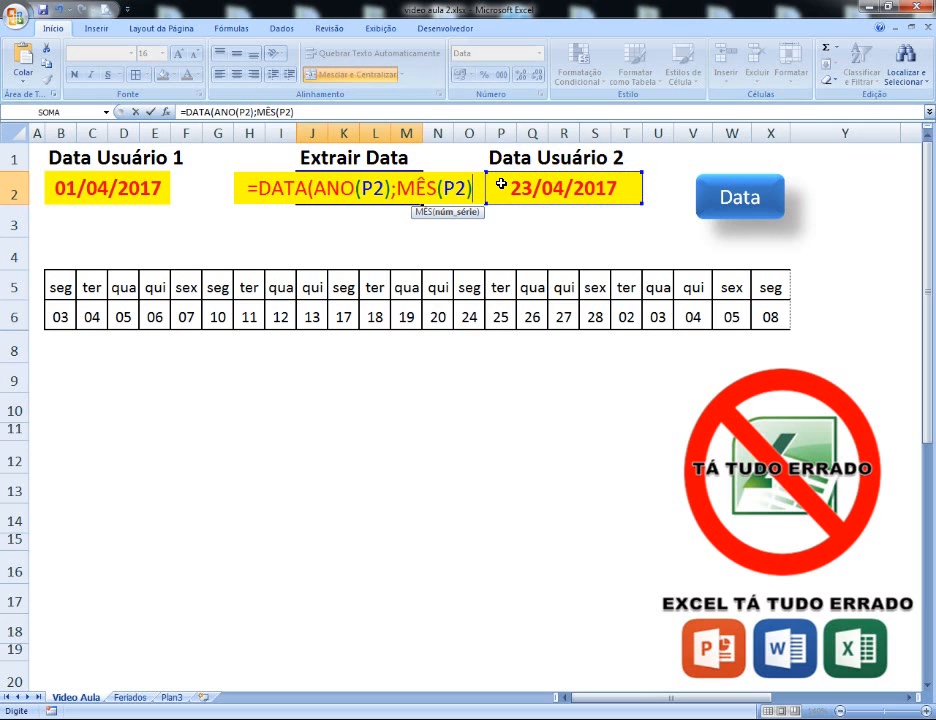
text(;)
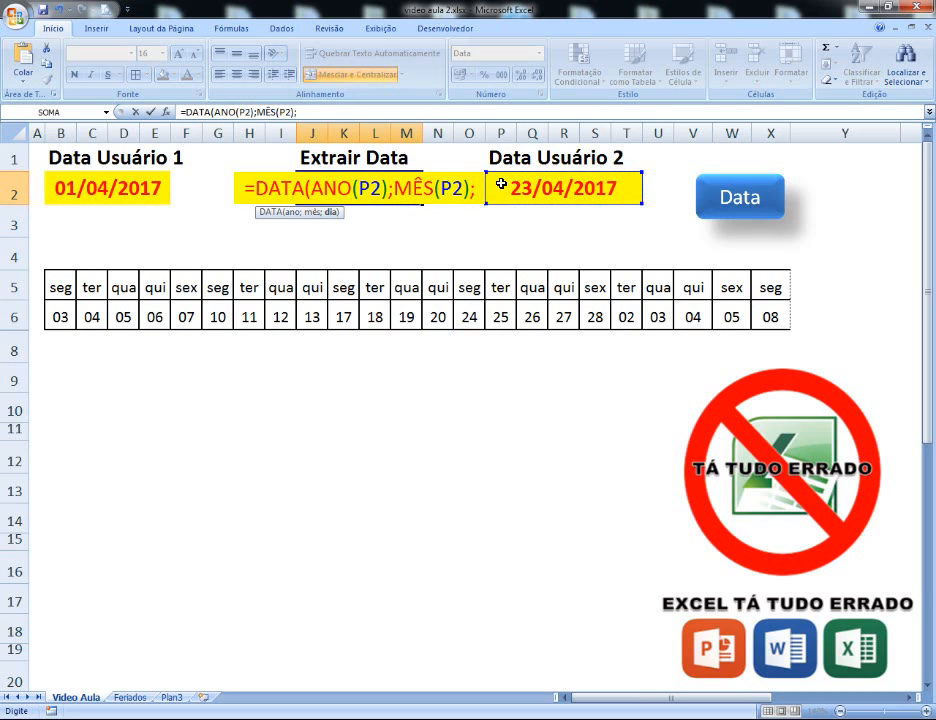
text(1)
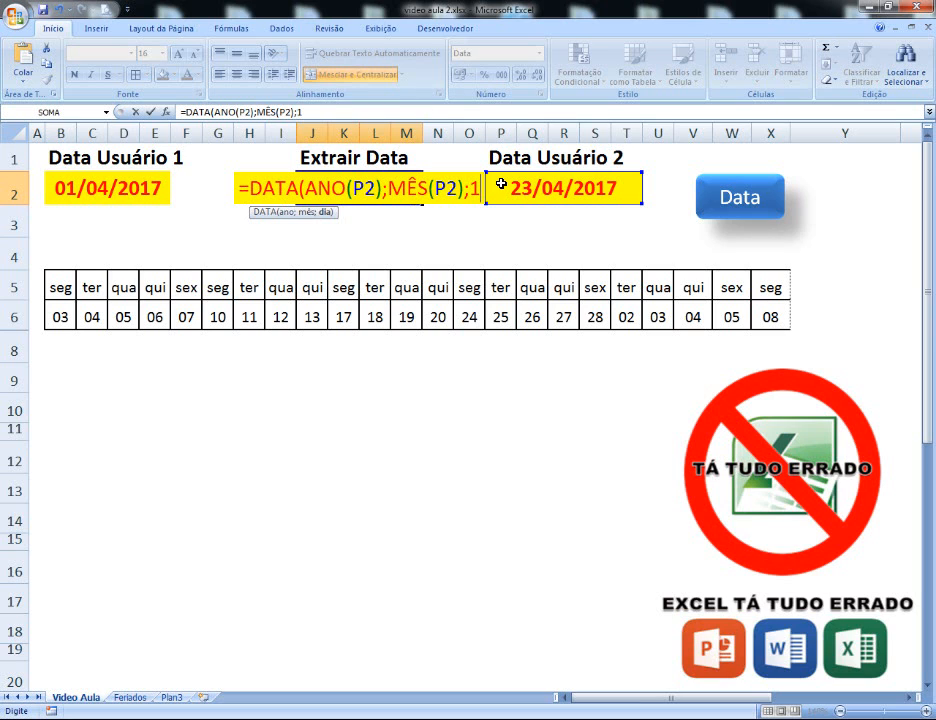
text())
key(Return)
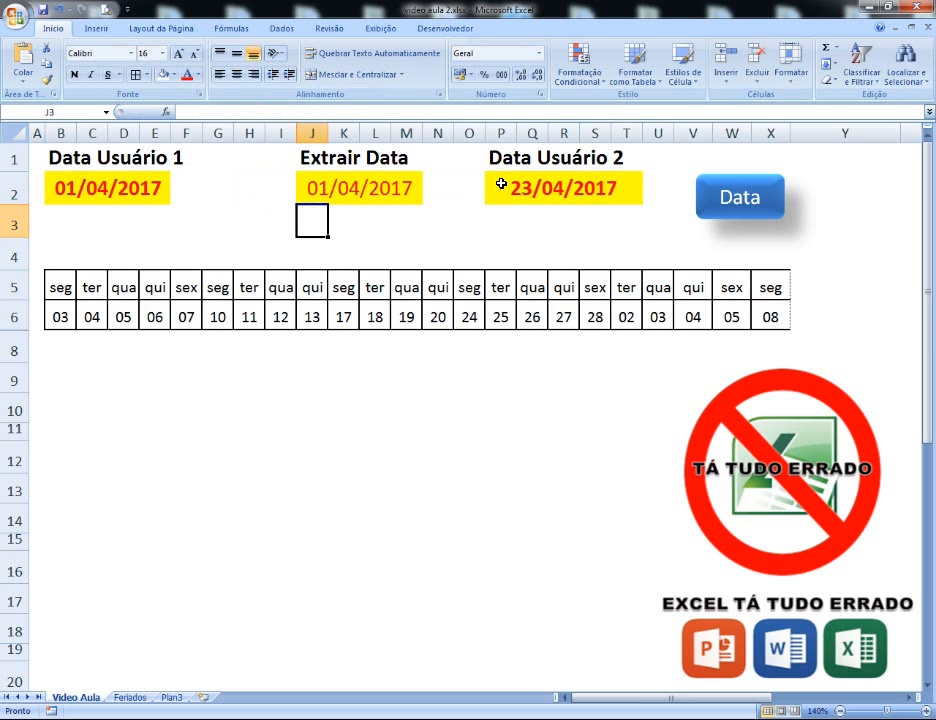
Test the extraction formula by changing the date in P2 to 23/05/2017.
click(363, 188)
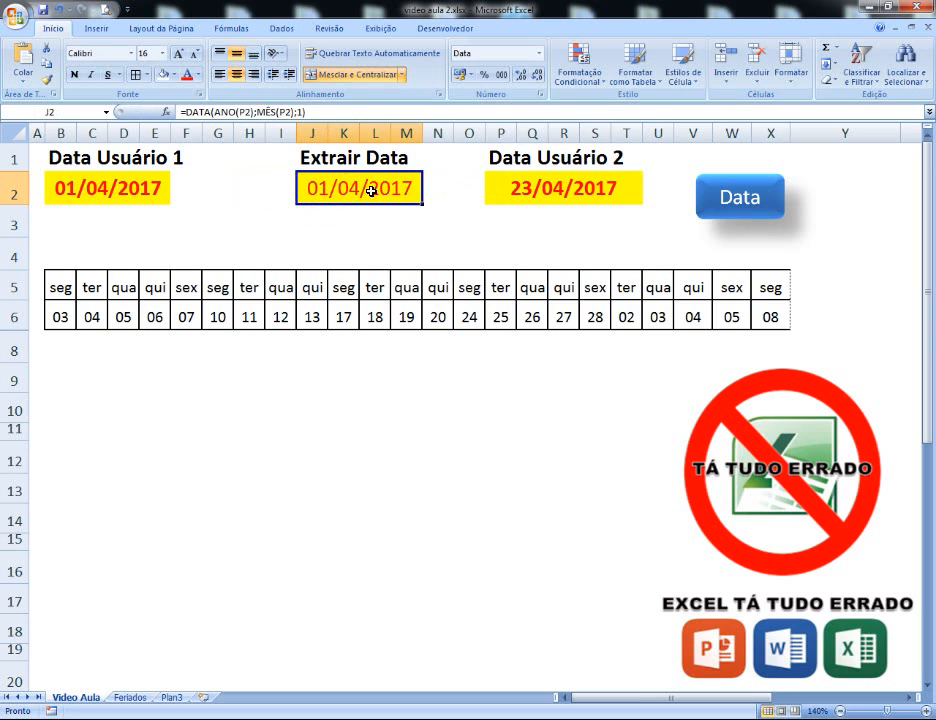
click(562, 190)
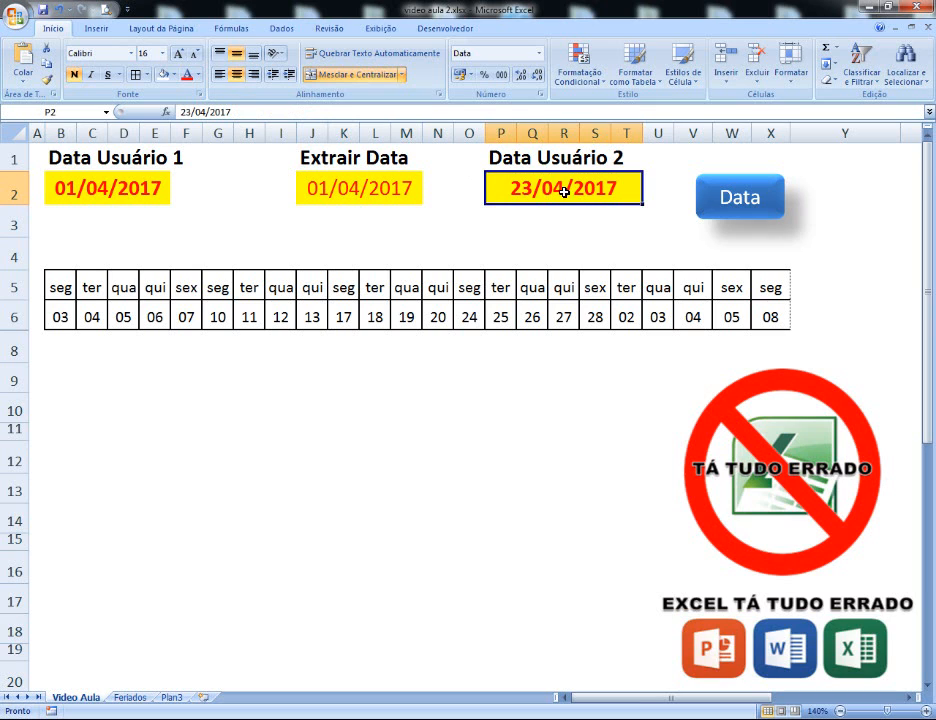
click(201, 111)
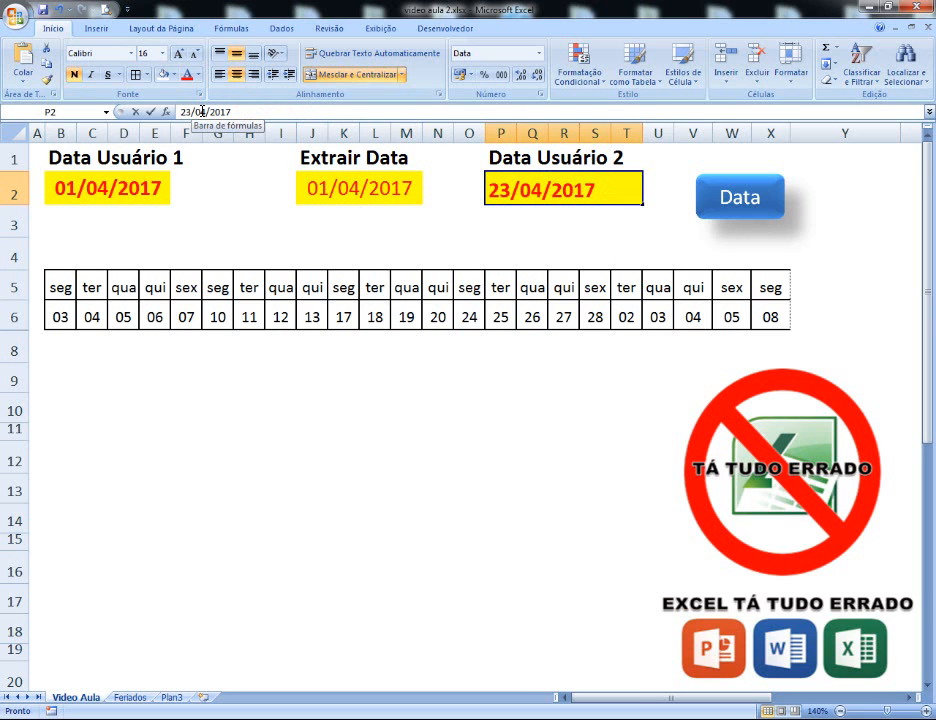
key(BackSpace)
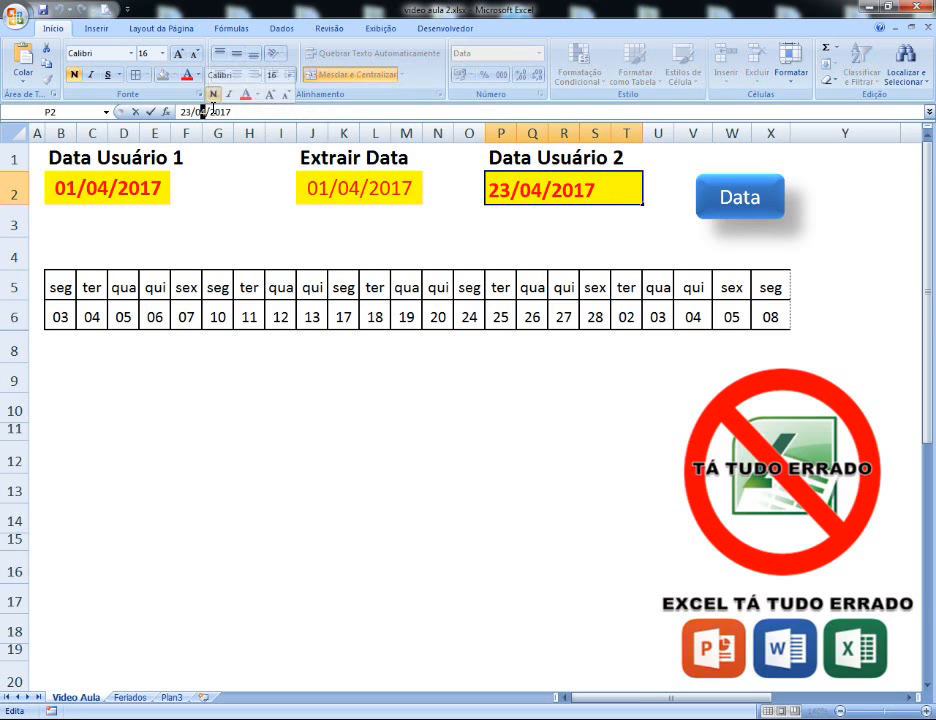
text(5)
click(552, 221)
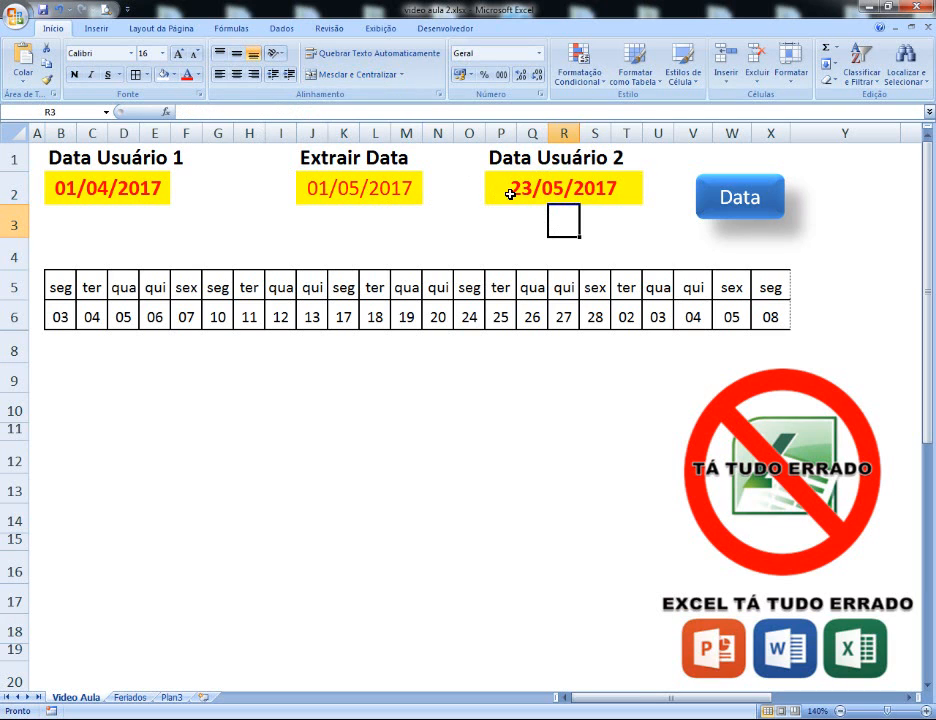
Set the Data Usuário 2 date in P2 to 10/06/2017.
click(581, 196)
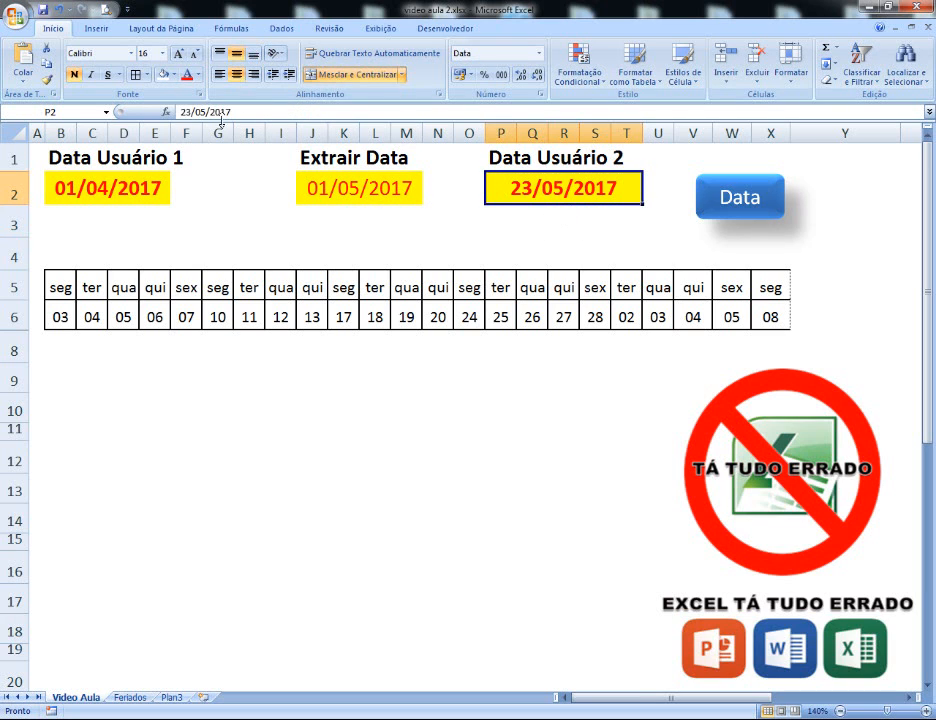
double_click(190, 112)
text(10)
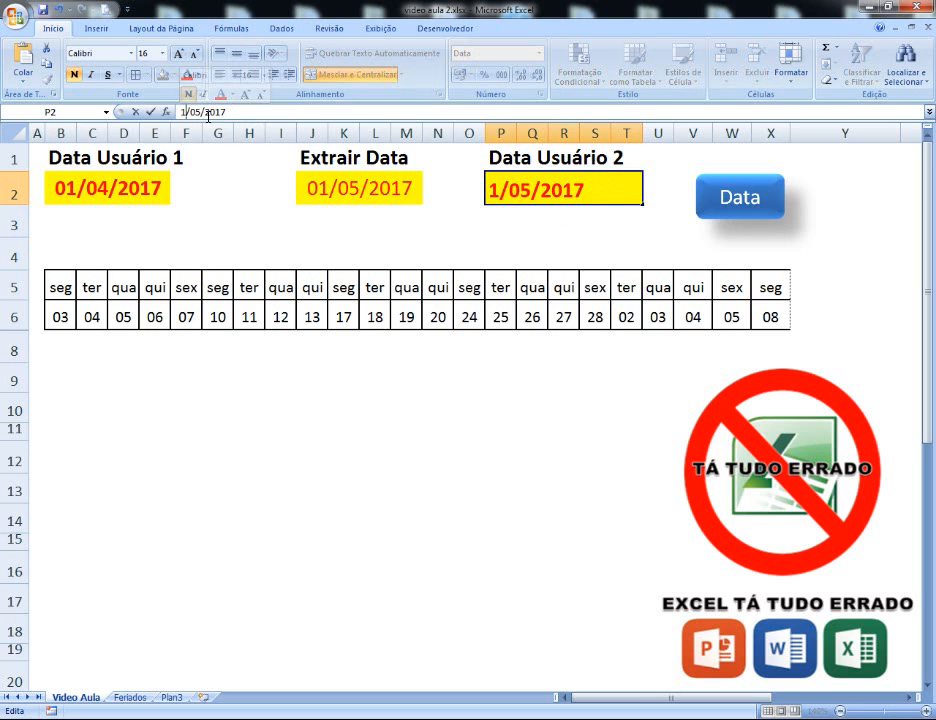
drag(529, 189, 541, 189)
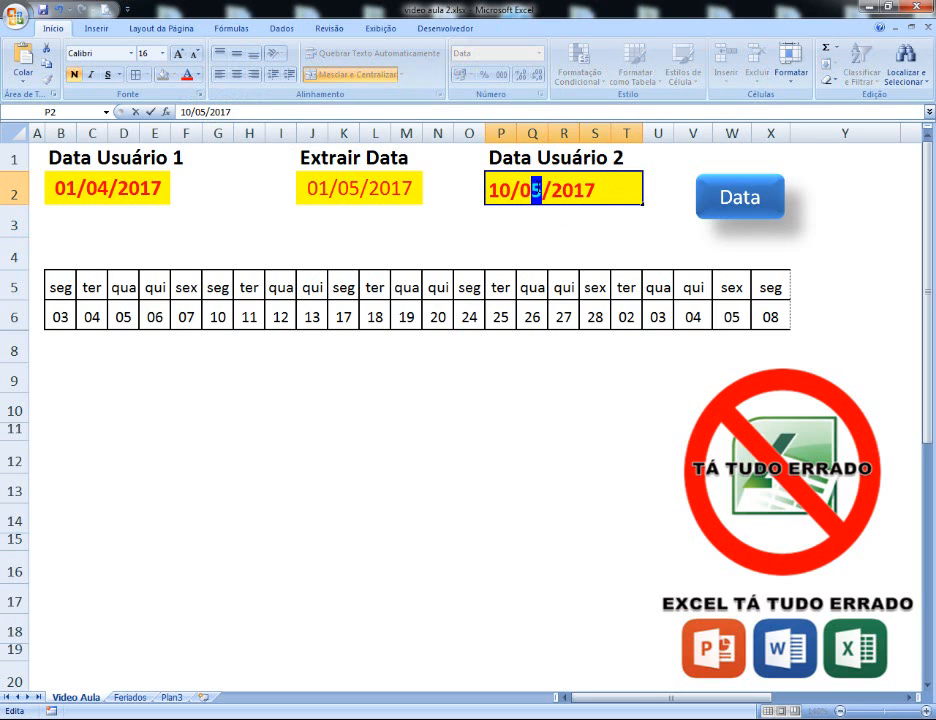
text(6)
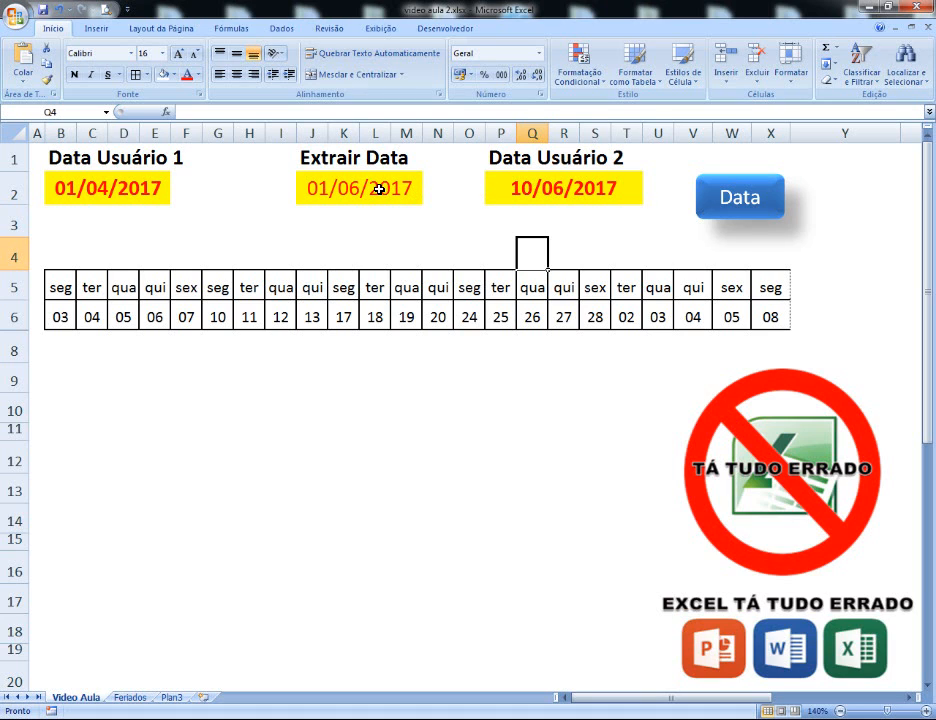
Replace the Data Usuário 1 date in B2 with the formula =J2, linking it to the extracted date.
click(154, 185)
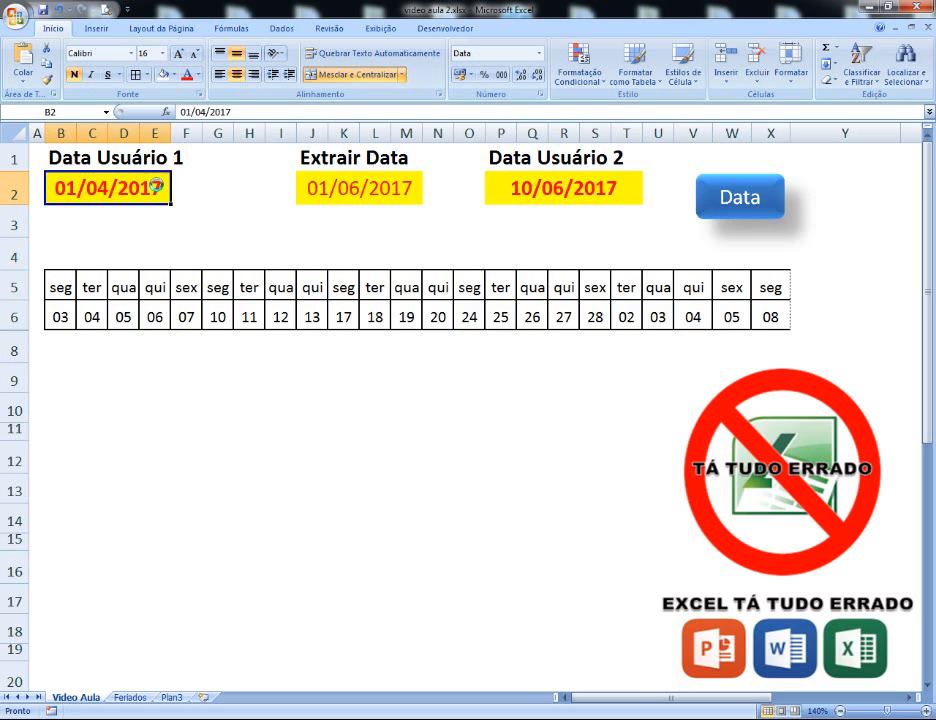
key(Delete)
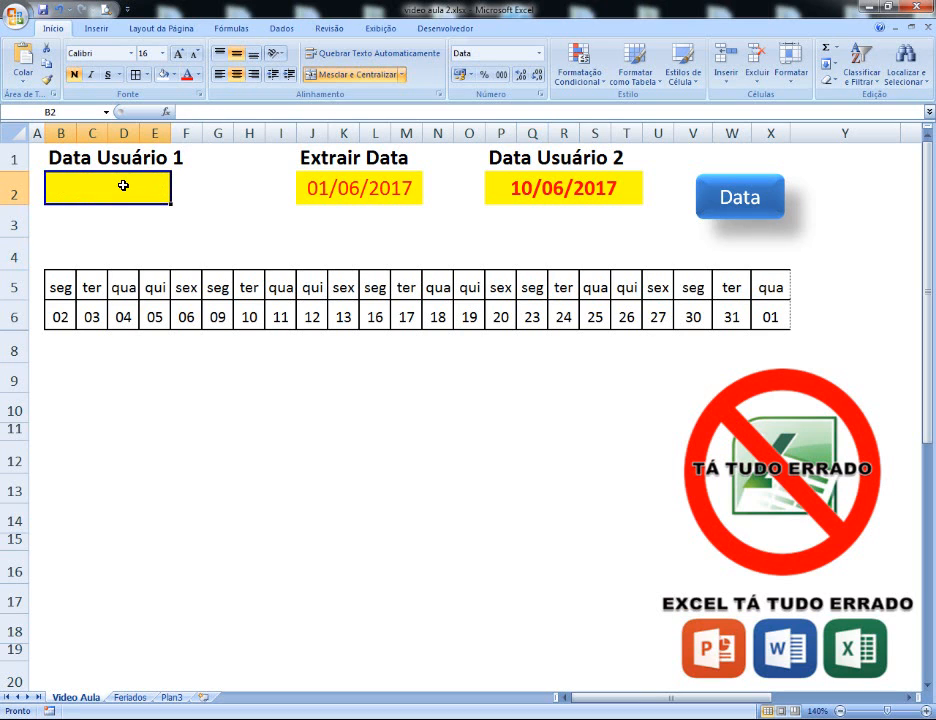
text(=)
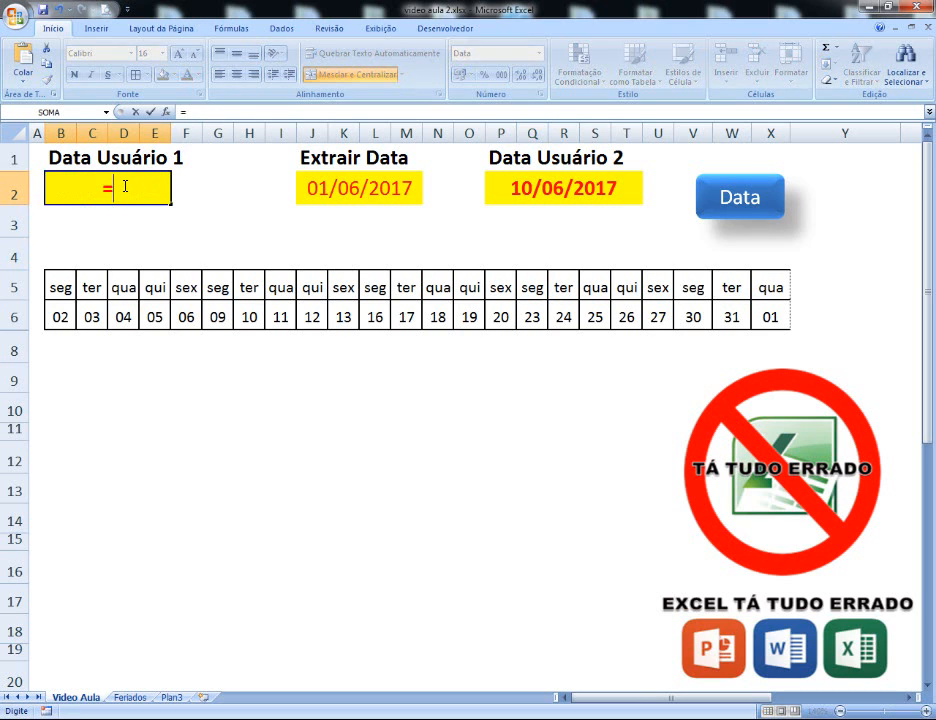
click(312, 186)
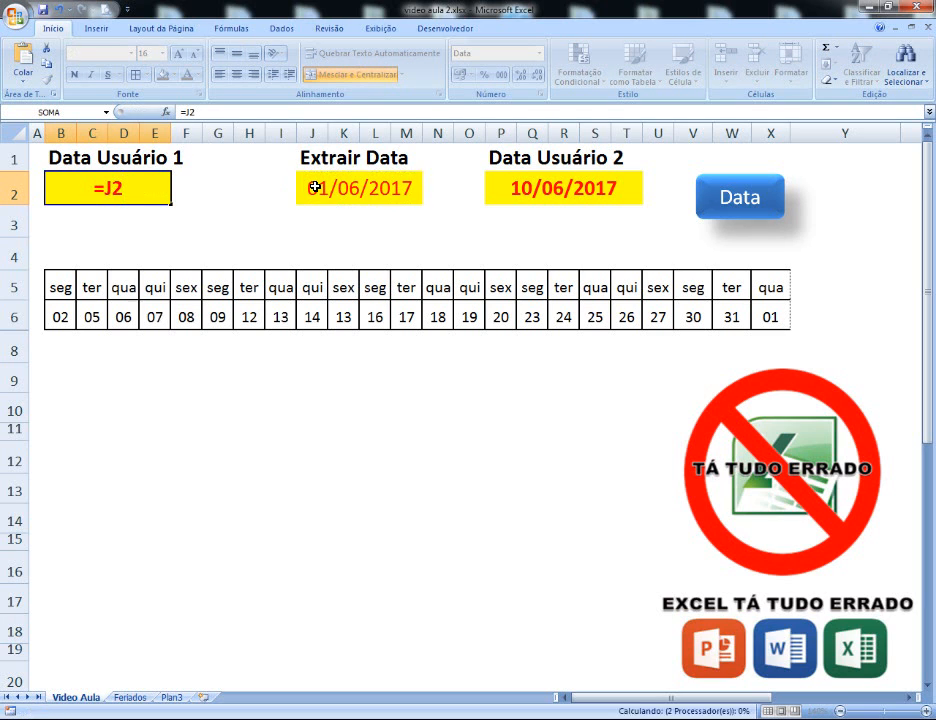
key(Return)
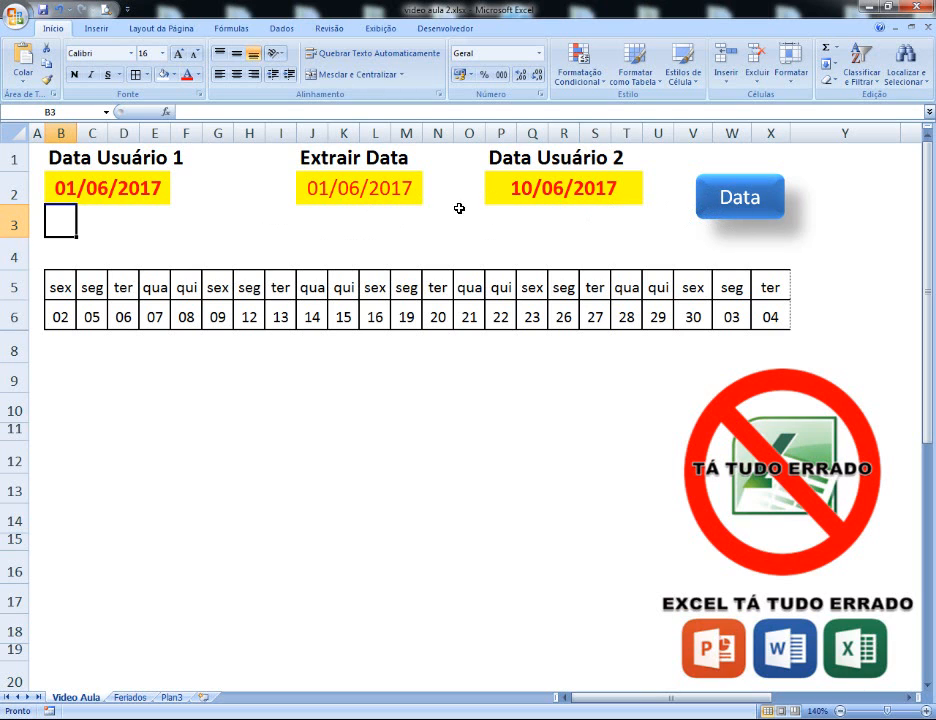
Create a new macro assigned to the Data button and close the project explorer in the code editor.
click(382, 192)
click(545, 189)
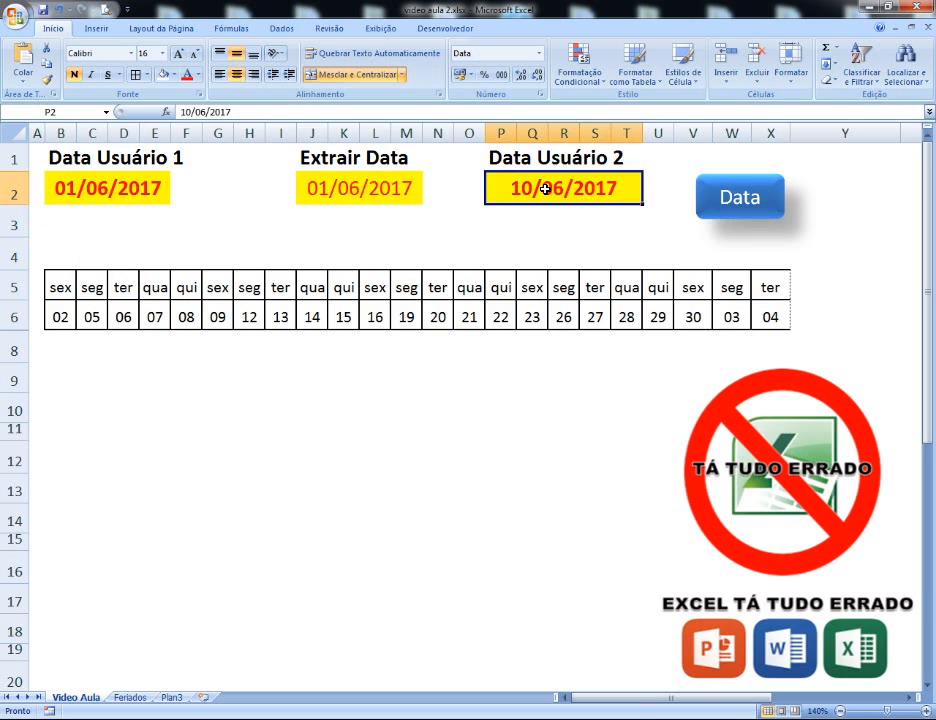
ctrl+click(714, 202)
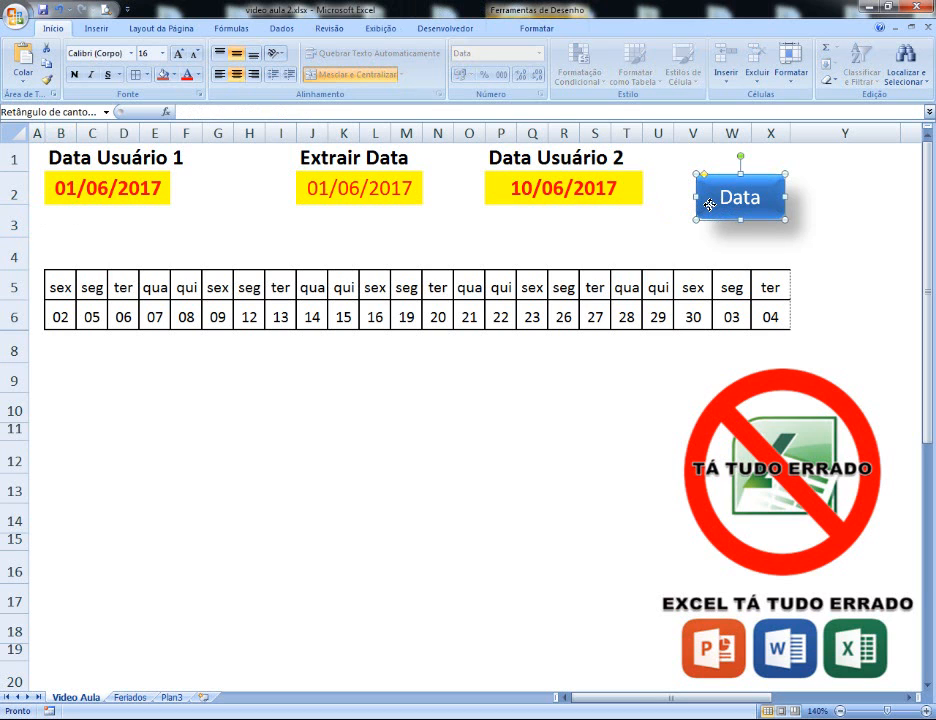
right_click(709, 204)
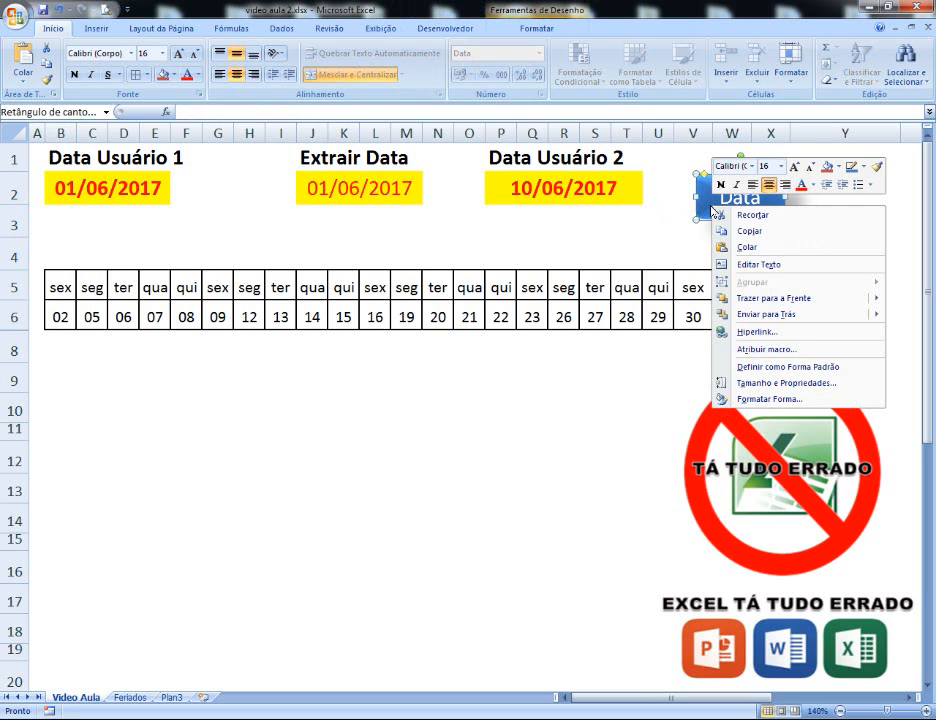
click(762, 349)
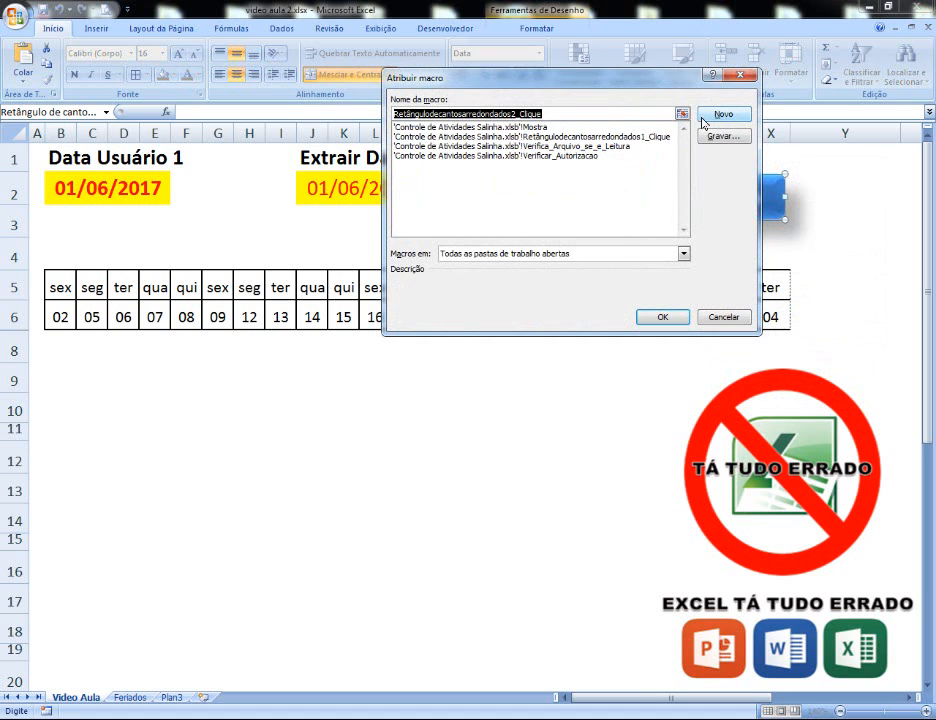
click(705, 117)
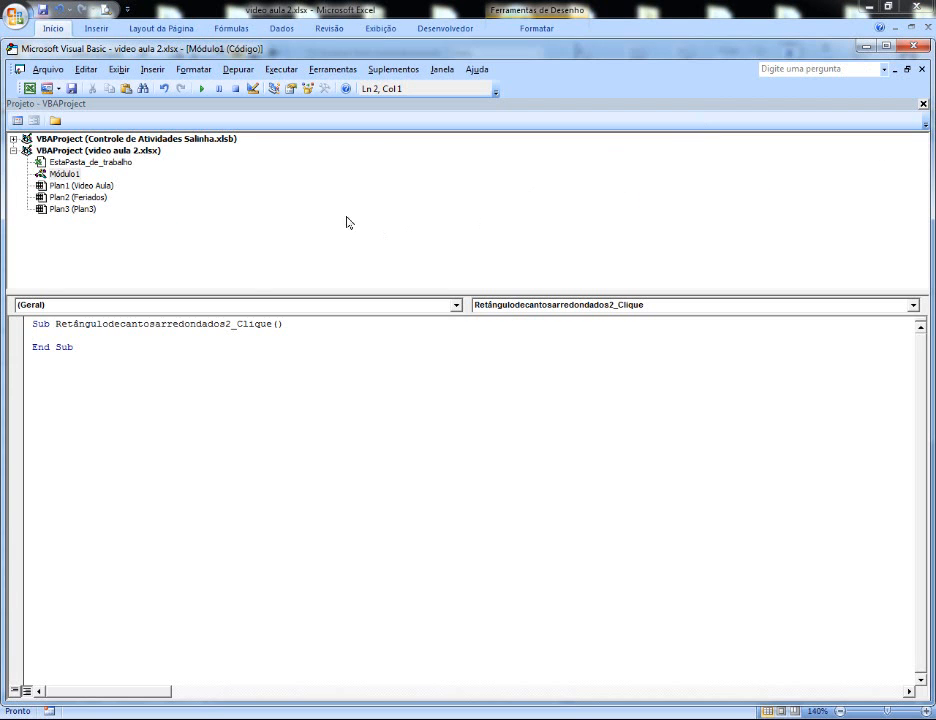
key(Return)
click(245, 12)
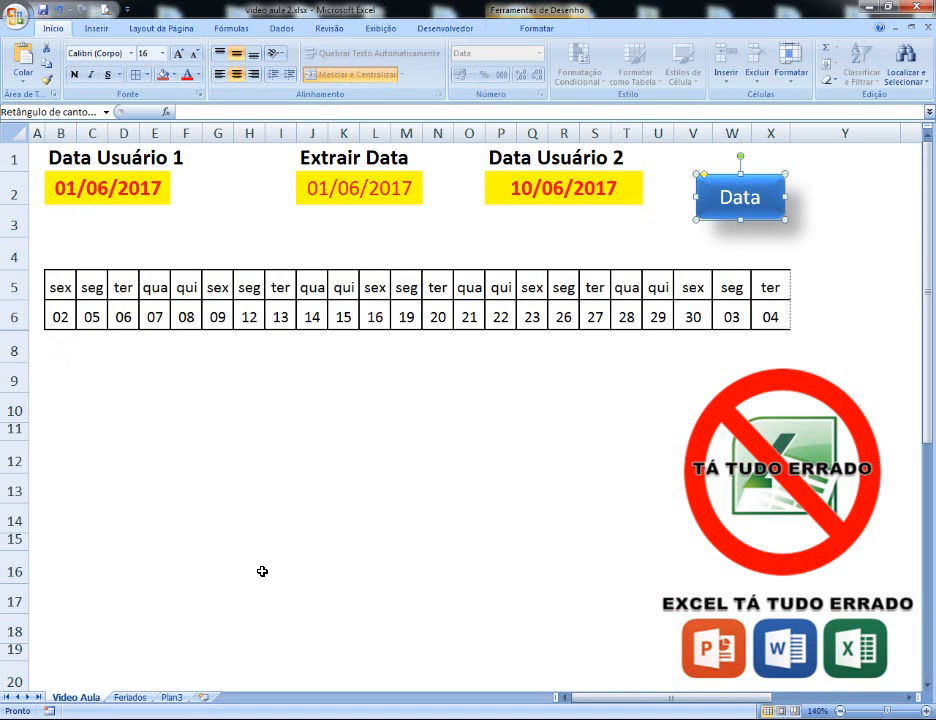
click(401, 649)
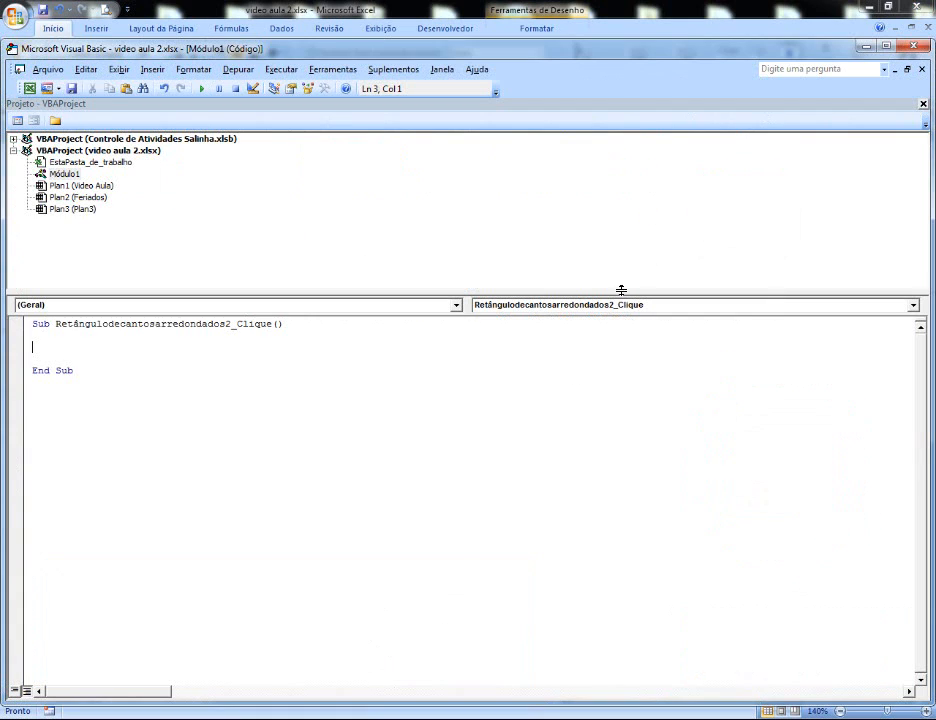
click(923, 103)
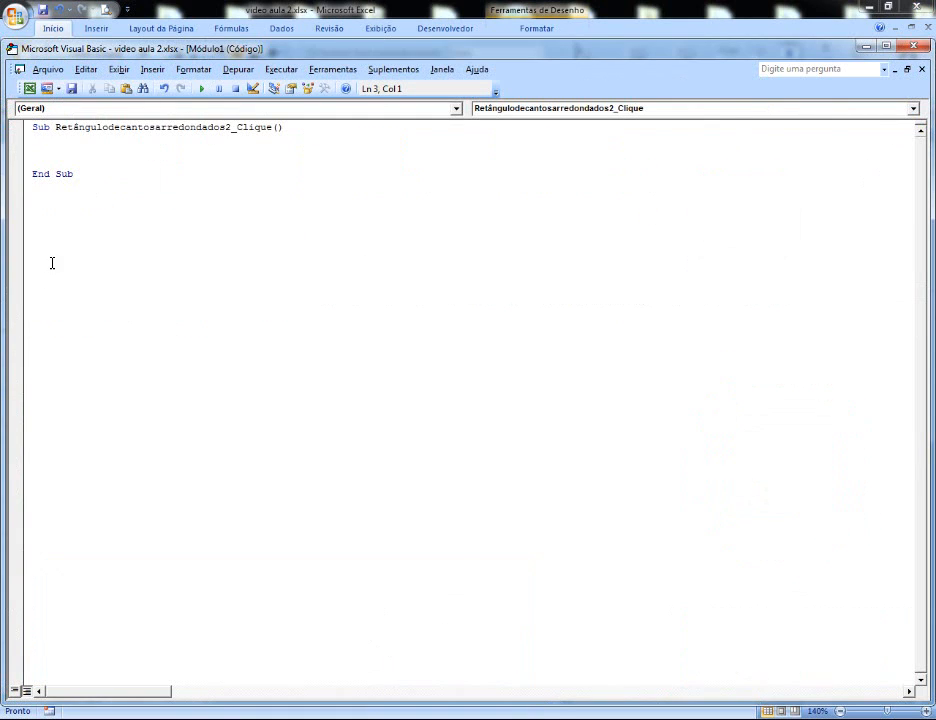
Begin a macro statement that assigns the result of an InputBox to Range("P2").Cells.
text(NGE()
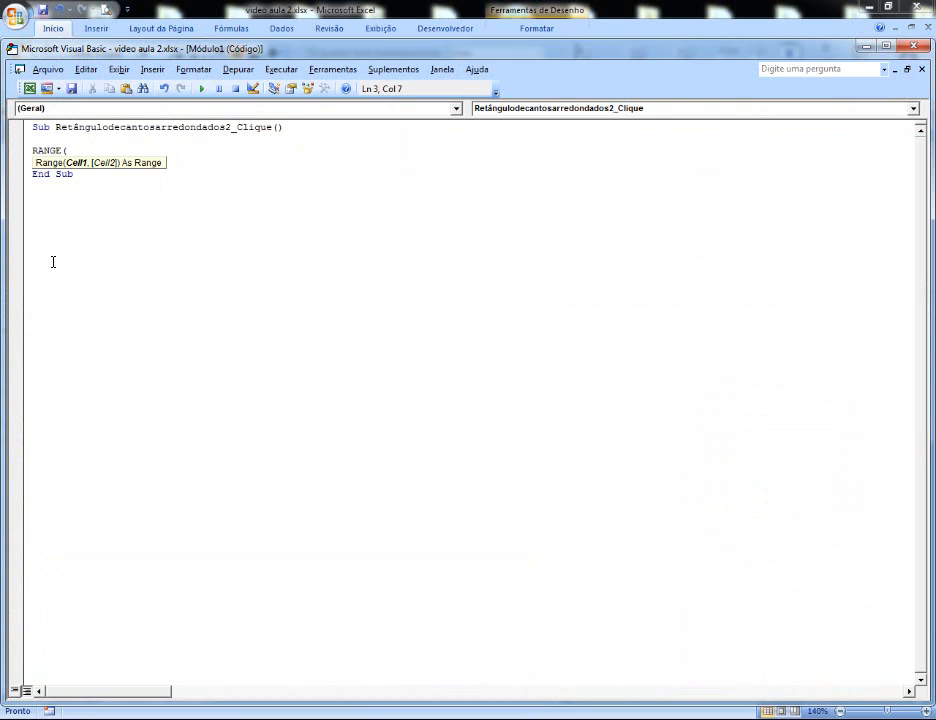
text("P2").)
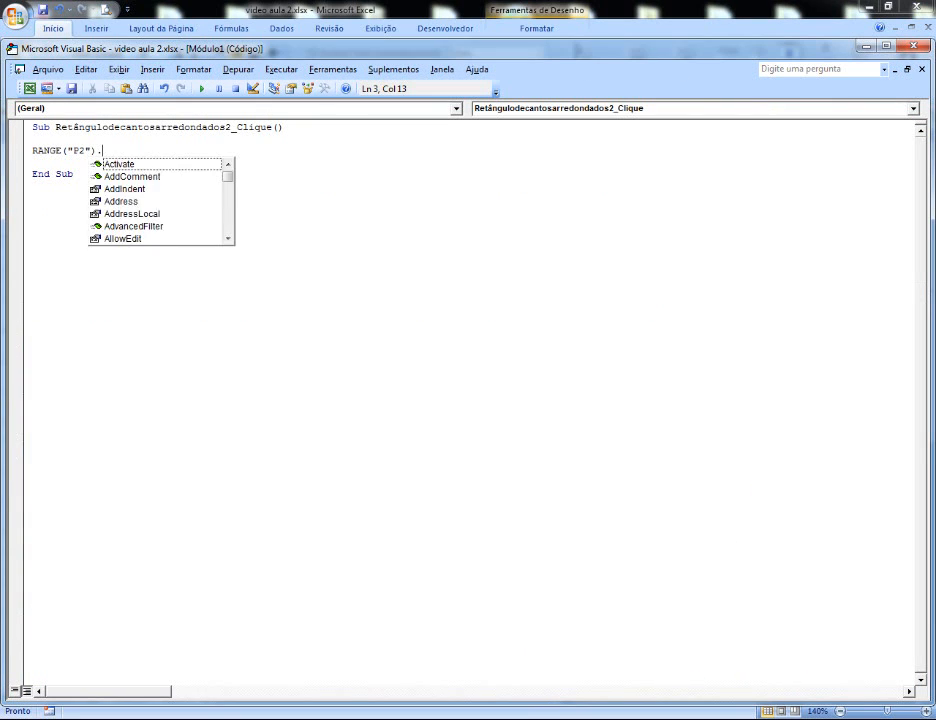
text(Cells =)
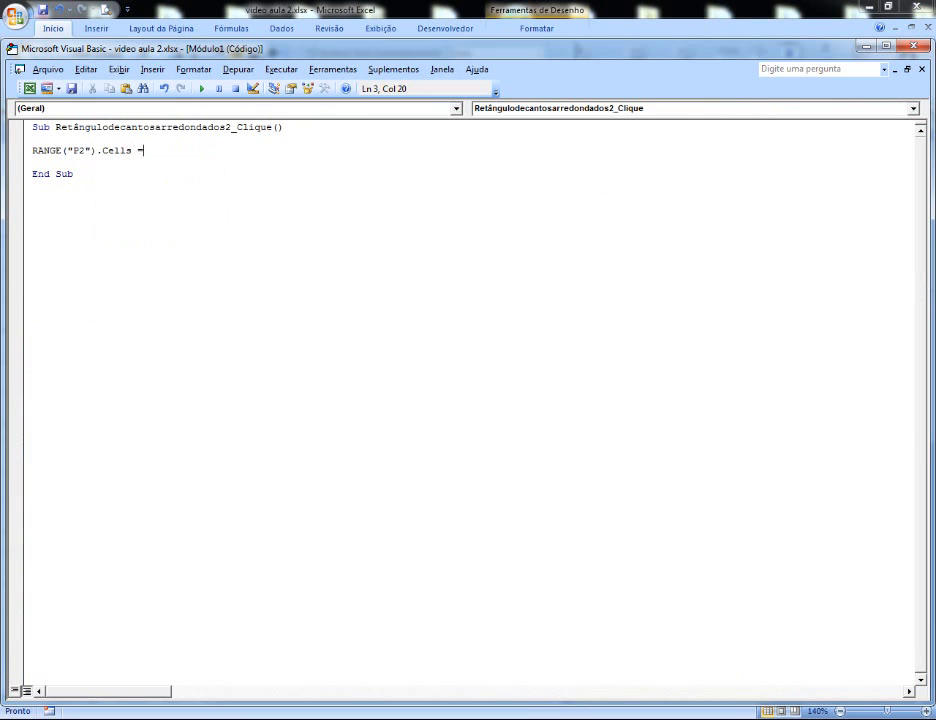
text( INPO)
text(TBOX)
text(()
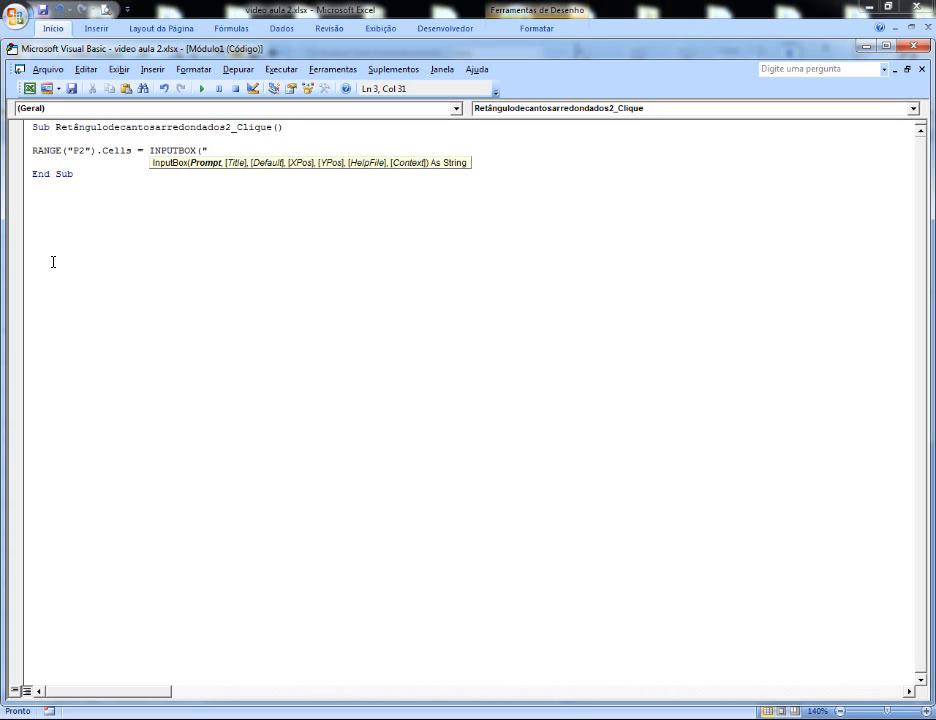
Give the InputBox the prompt text "Informe uma data".
text("iNFO)
key(Delete)
key(Delete)
key(Delete)
key(Delete)
text(Informe uma data")
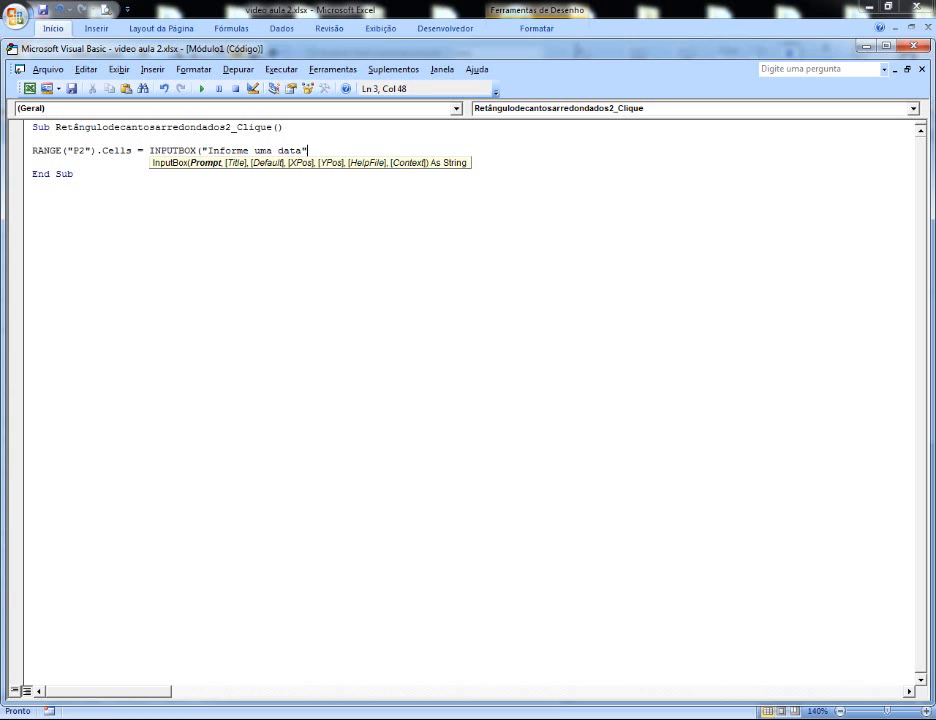
Complete the InputBox call with the title "Data" and close the code editor to return to the worksheet.
text(,)
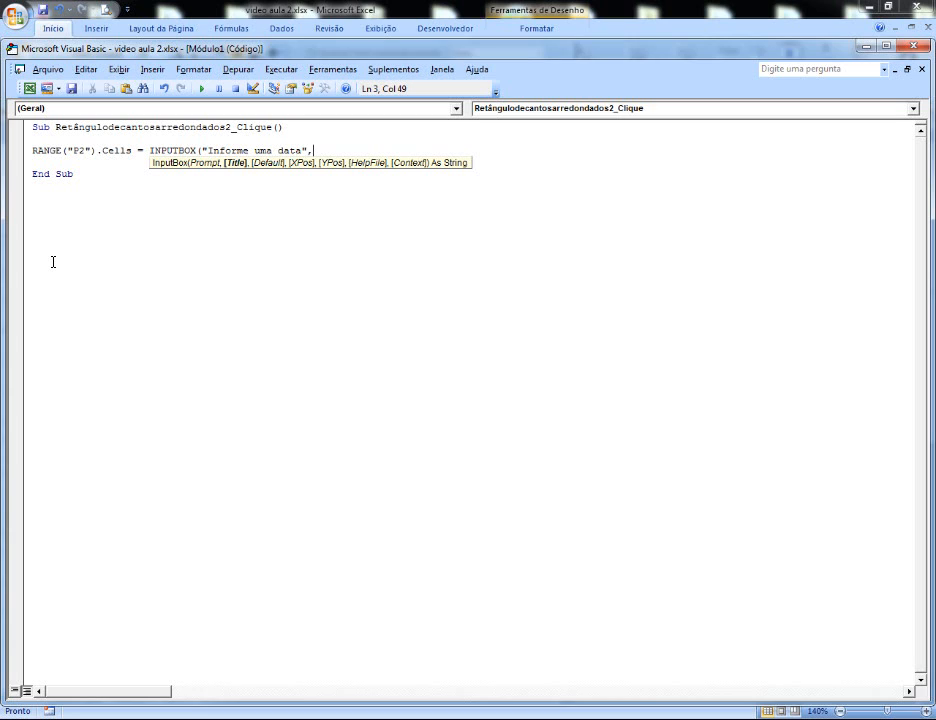
text("Data")
key(Right)
key(Right)
text())
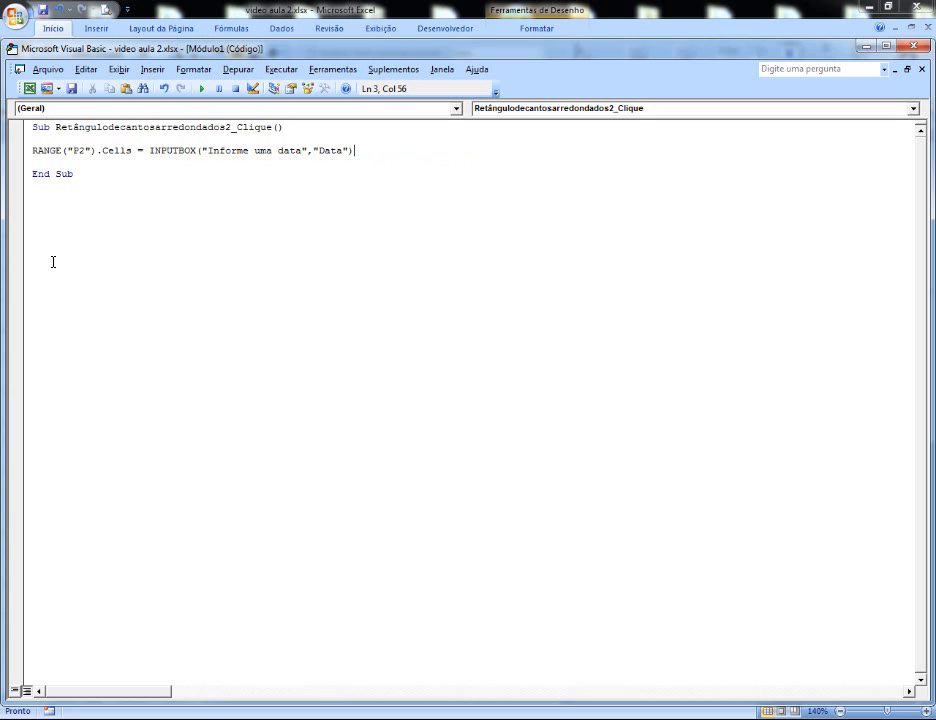
key(Return)
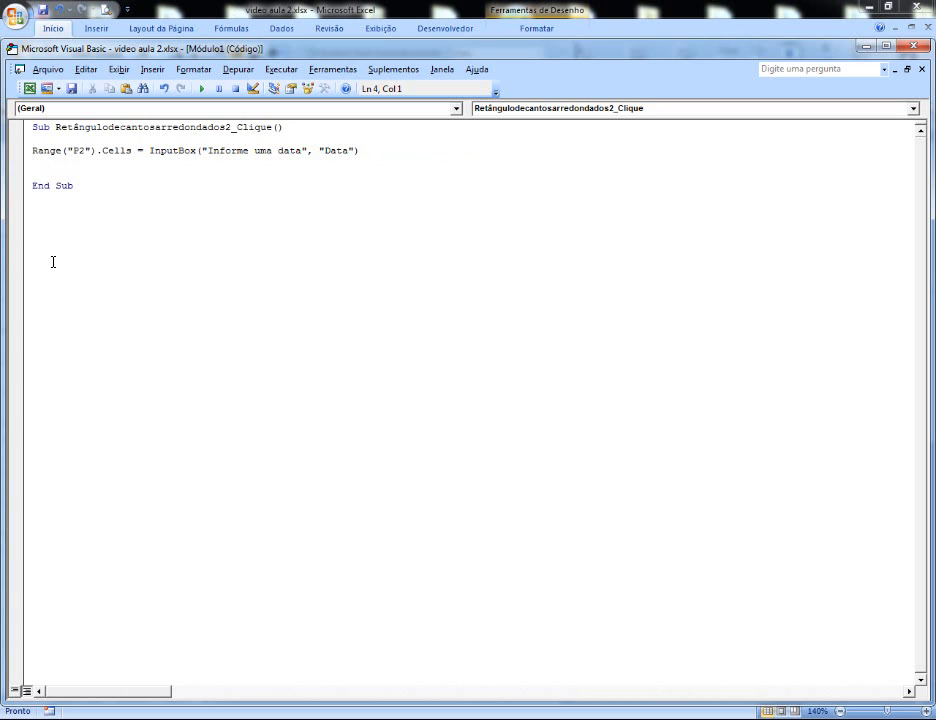
click(914, 48)
click(600, 406)
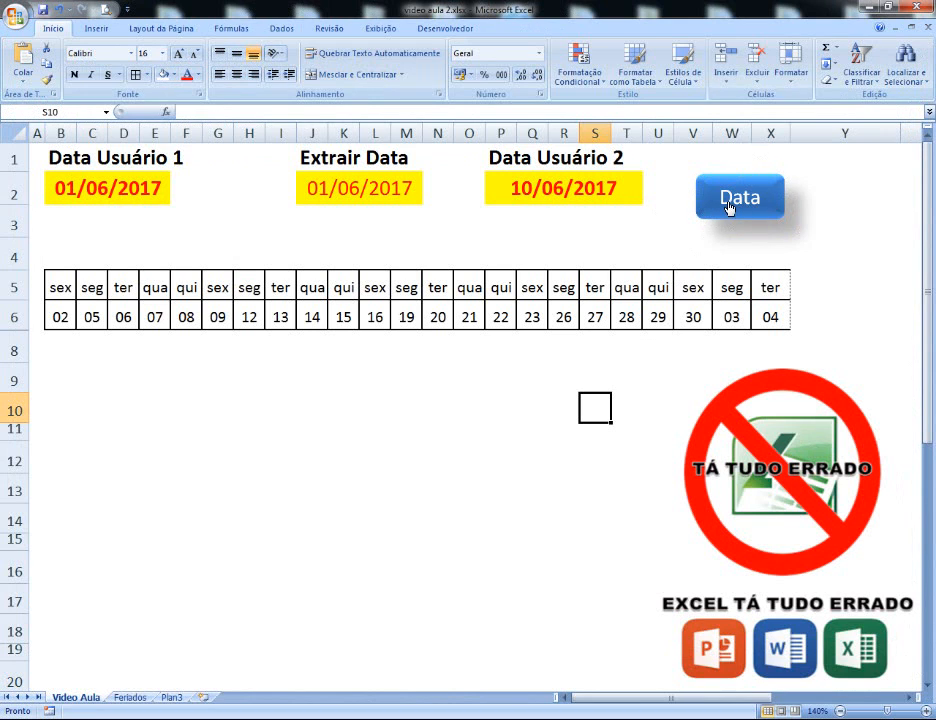
Clear the Data Usuário 2 date in P2 and enter 23/04/2017 through the Data button's input prompt.
click(593, 191)
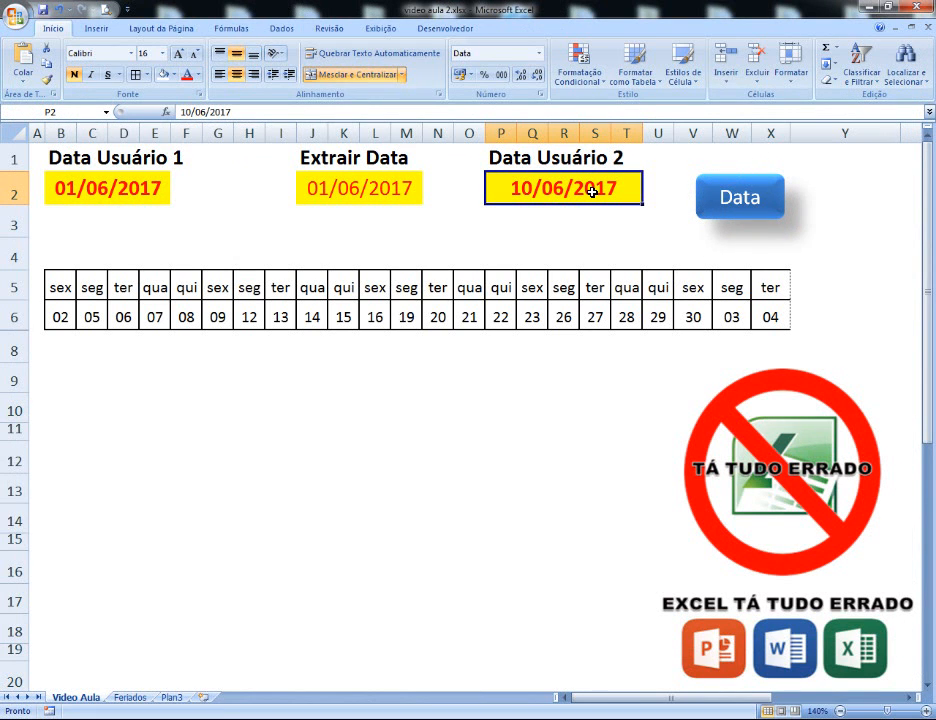
key(Delete)
click(632, 215)
click(733, 197)
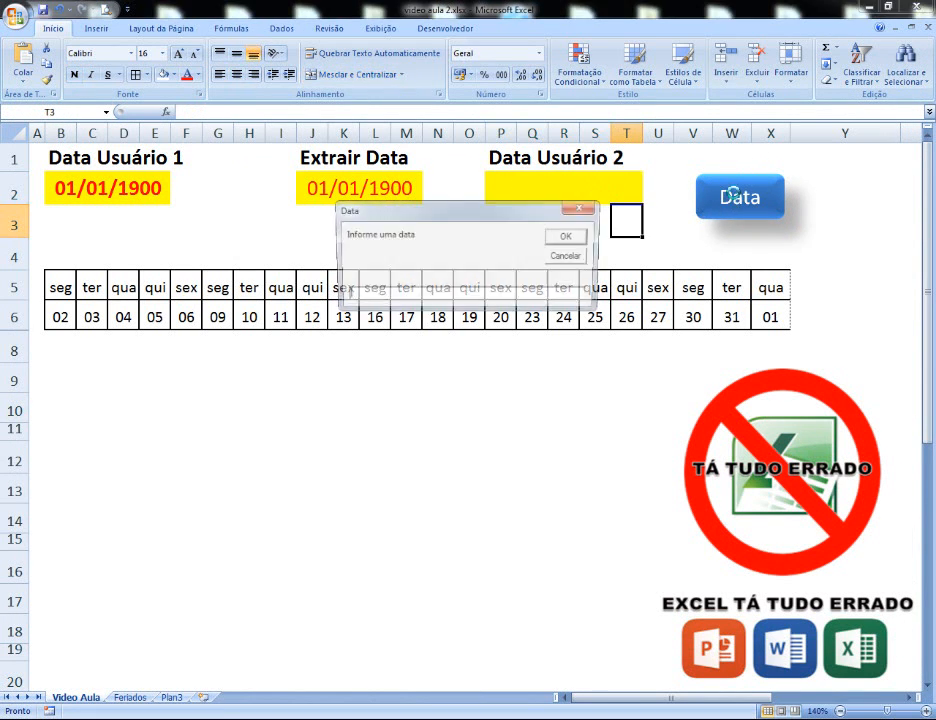
drag(547, 216, 538, 337)
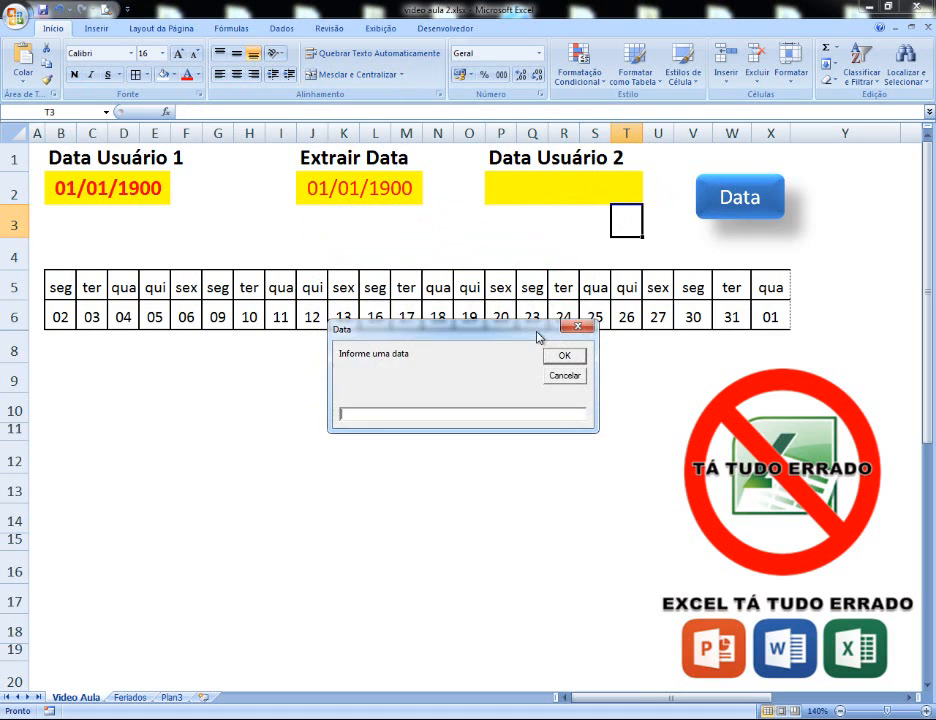
drag(405, 343, 401, 381)
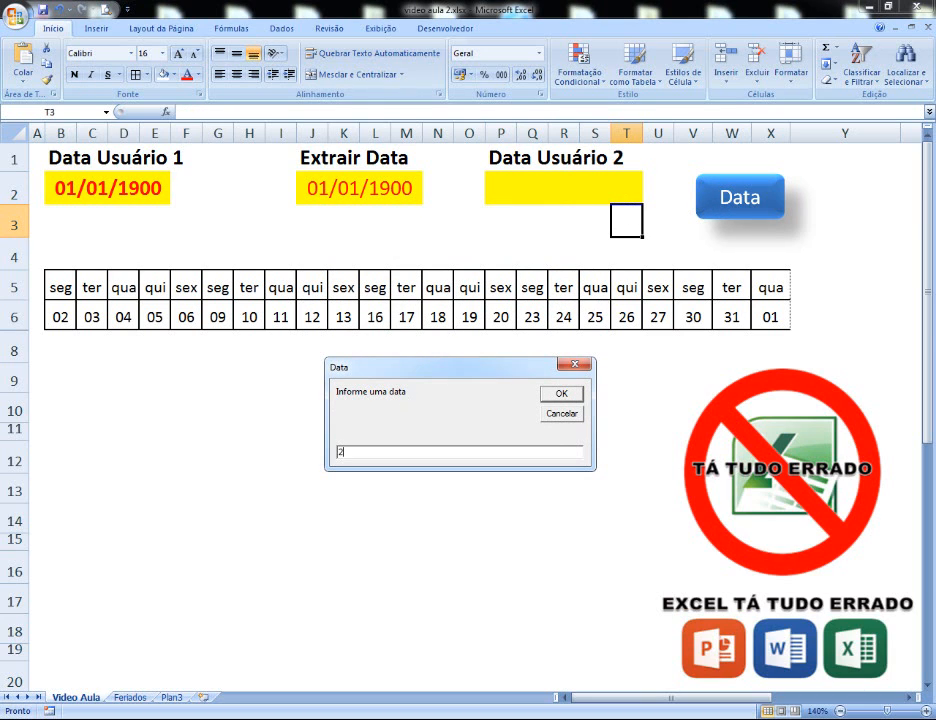
text(3/04/2017)
click(564, 393)
click(533, 194)
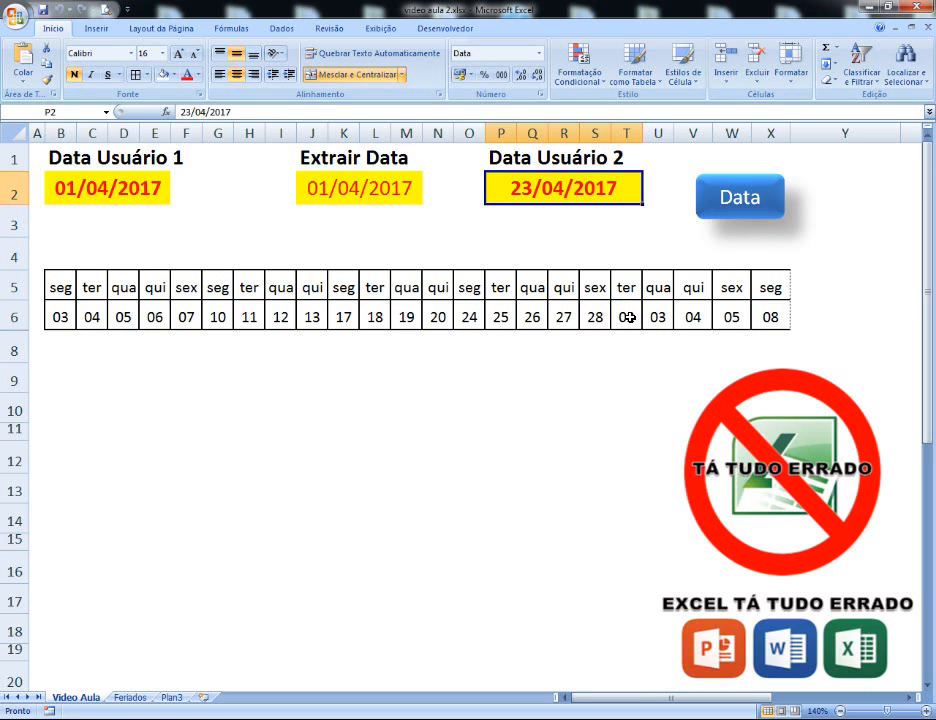
Unhide row 7, the month row directly below the working-day numbers.
click(13, 317)
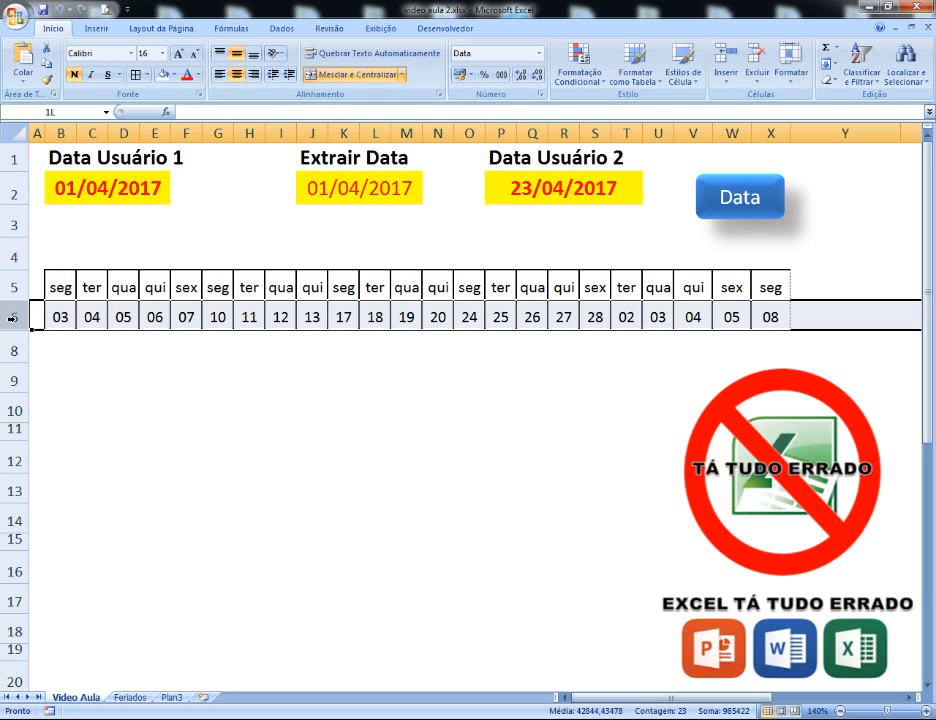
drag(13, 317, 16, 345)
right_click(17, 346)
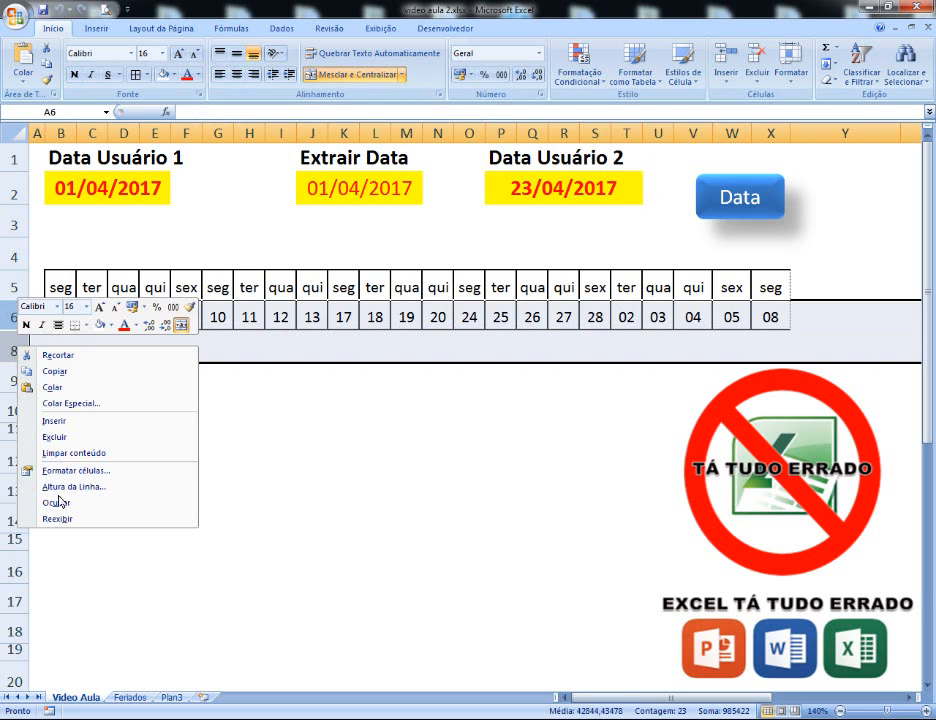
click(62, 519)
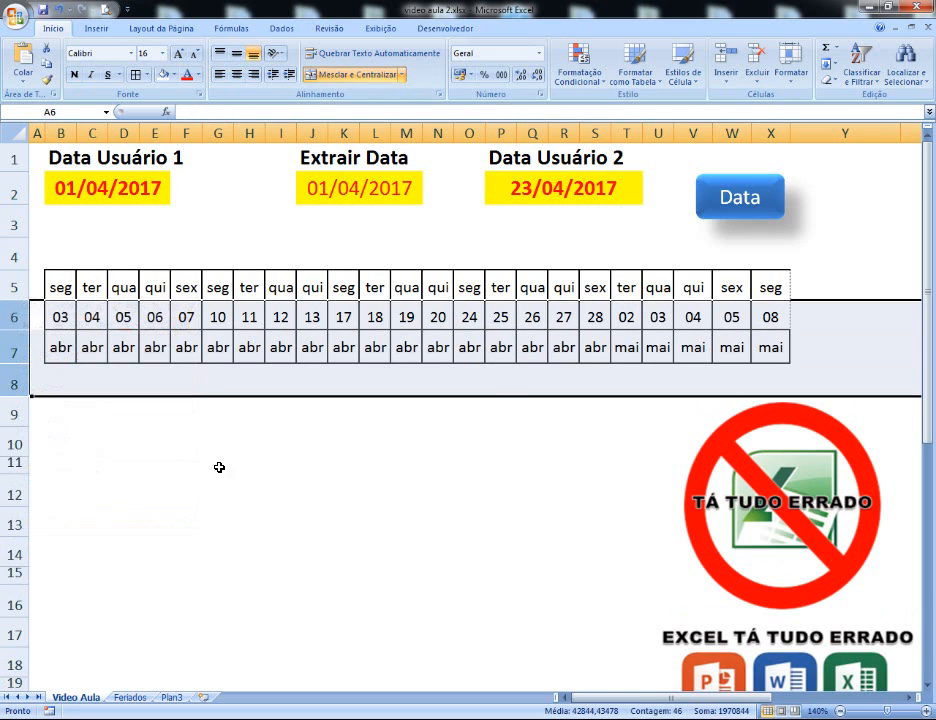
click(614, 347)
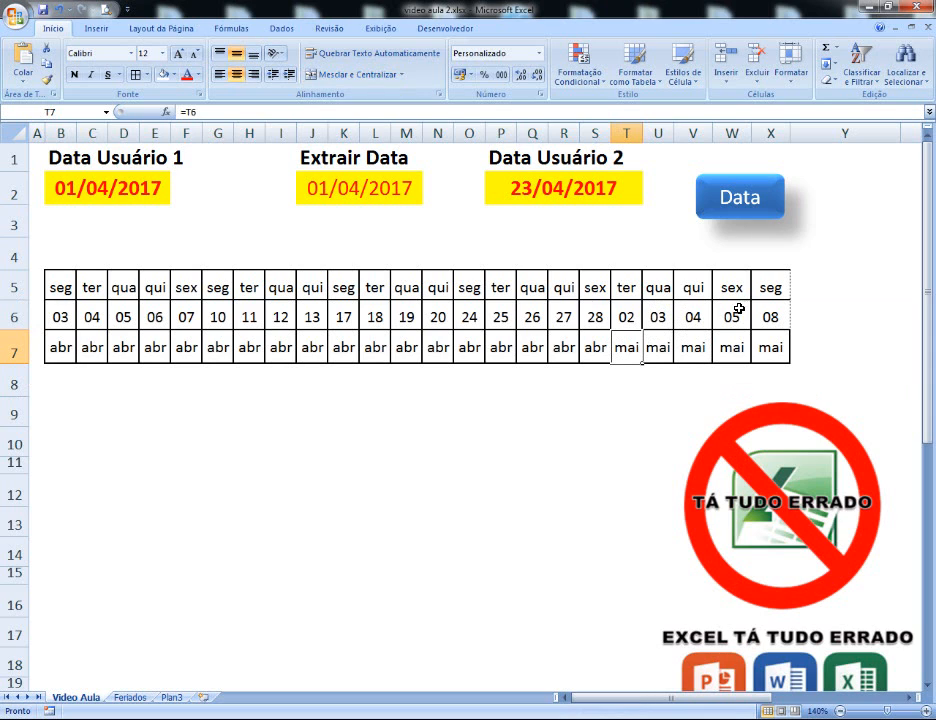
click(669, 317)
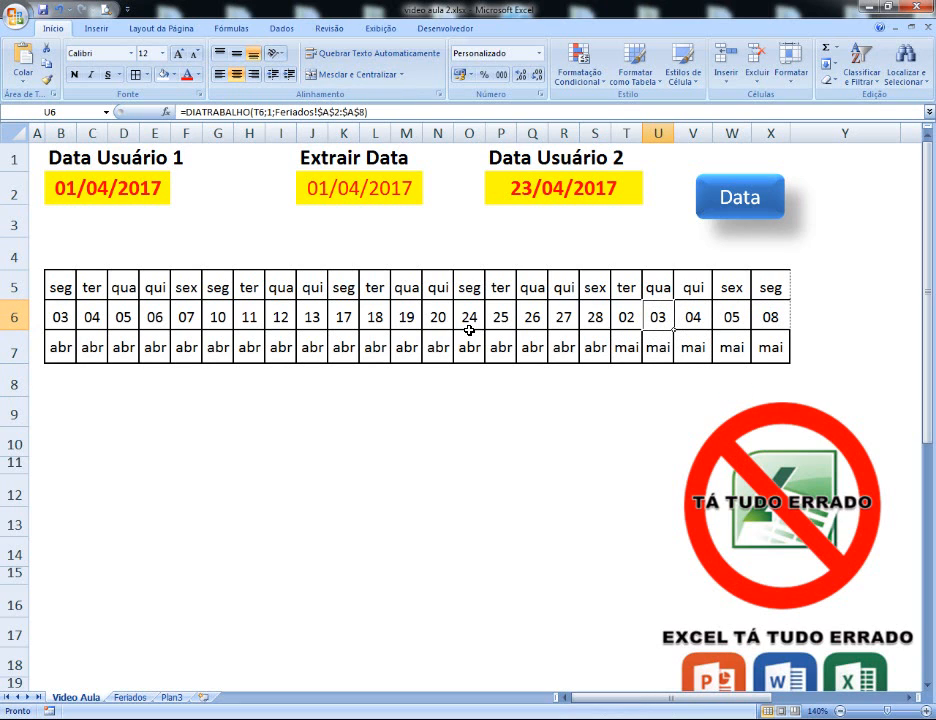